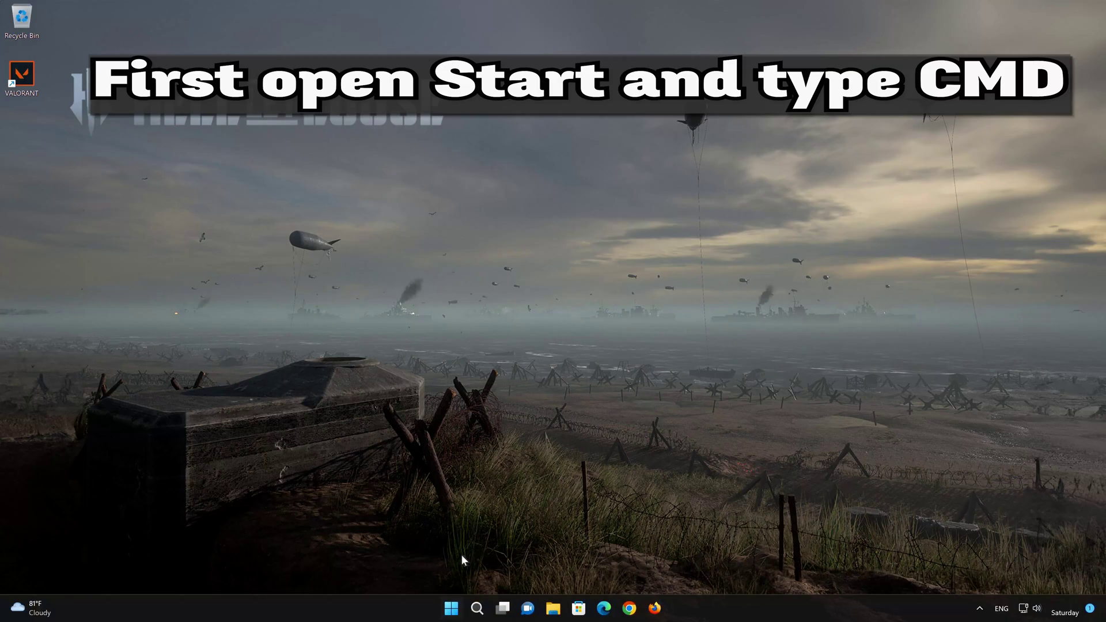
# - Launch Command Prompt as administrator from a Start search for cmd, approving the UAC prompt
pyautogui.click(453, 608)
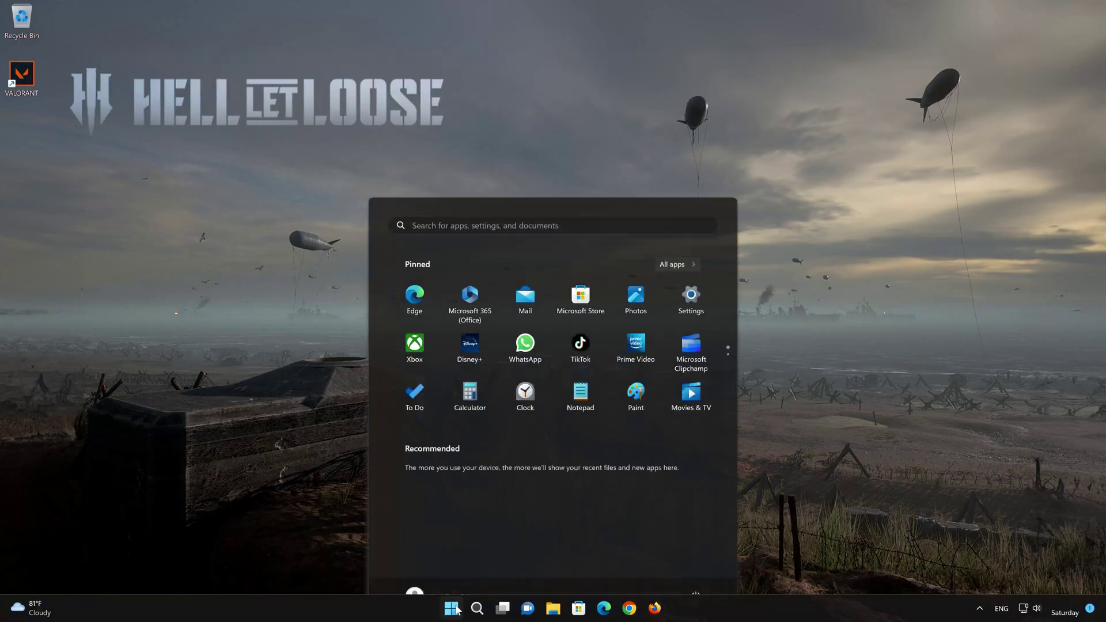
pyautogui.write('cmd')
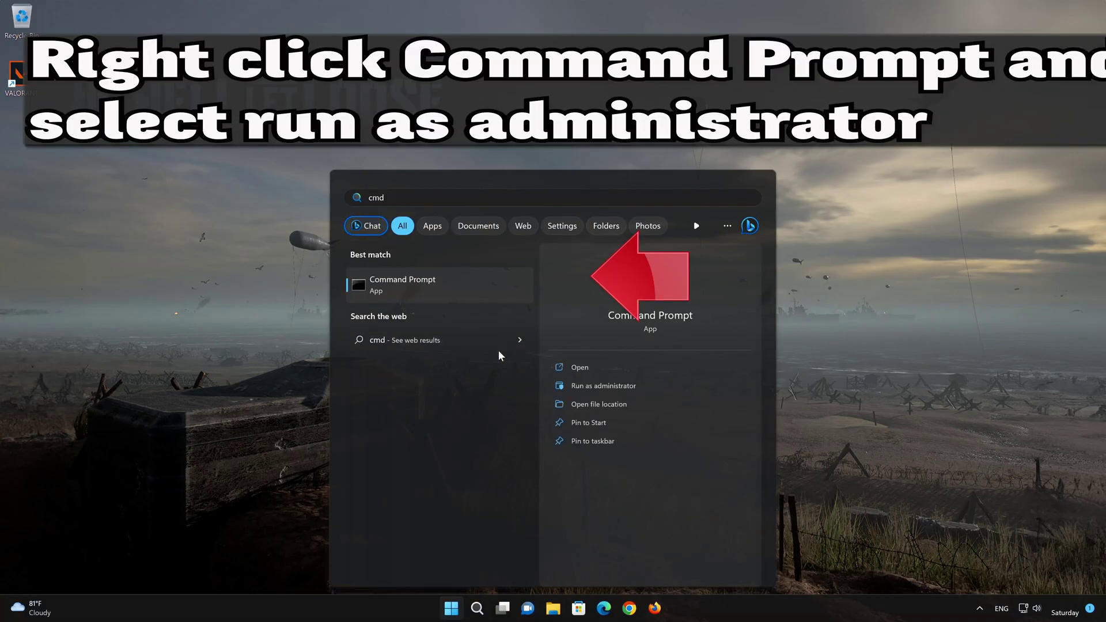
pyautogui.rightClick(502, 284)
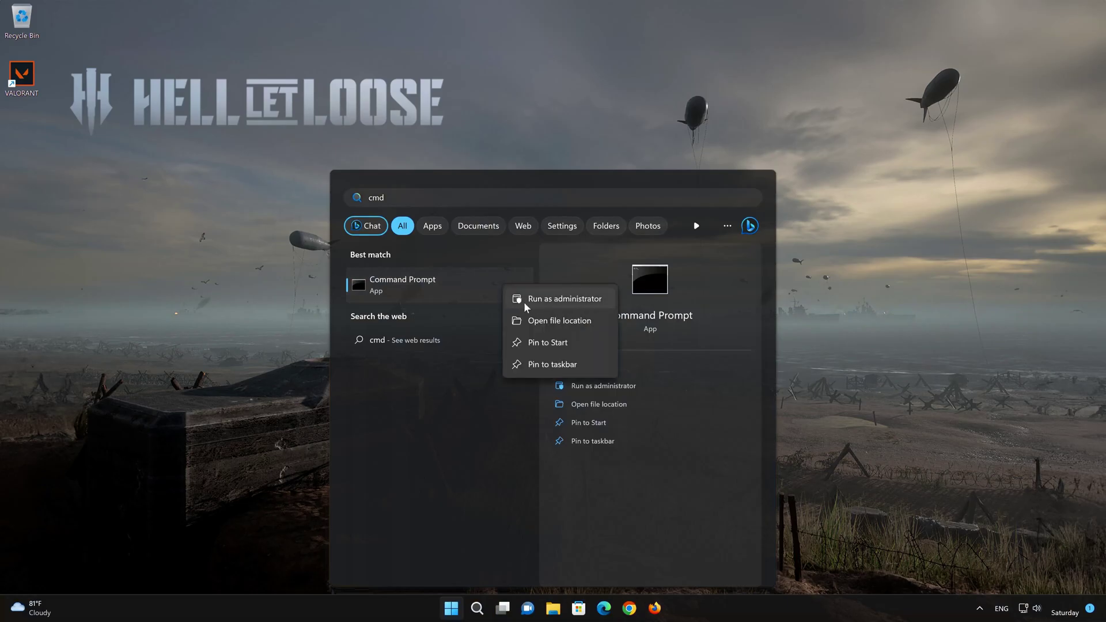
pyautogui.click(568, 299)
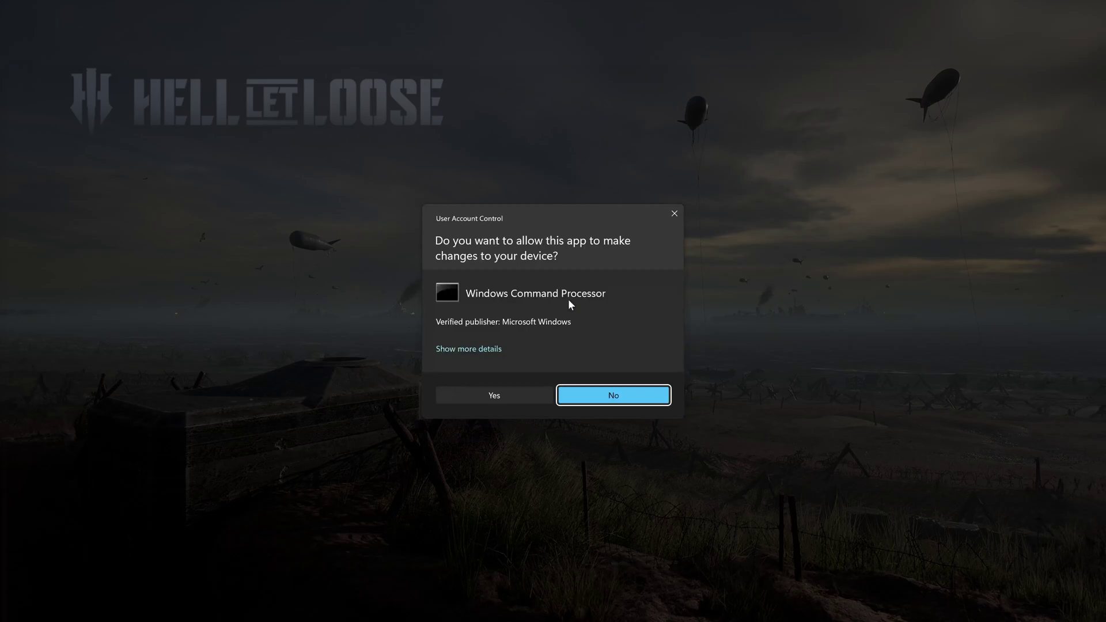
pyautogui.click(491, 396)
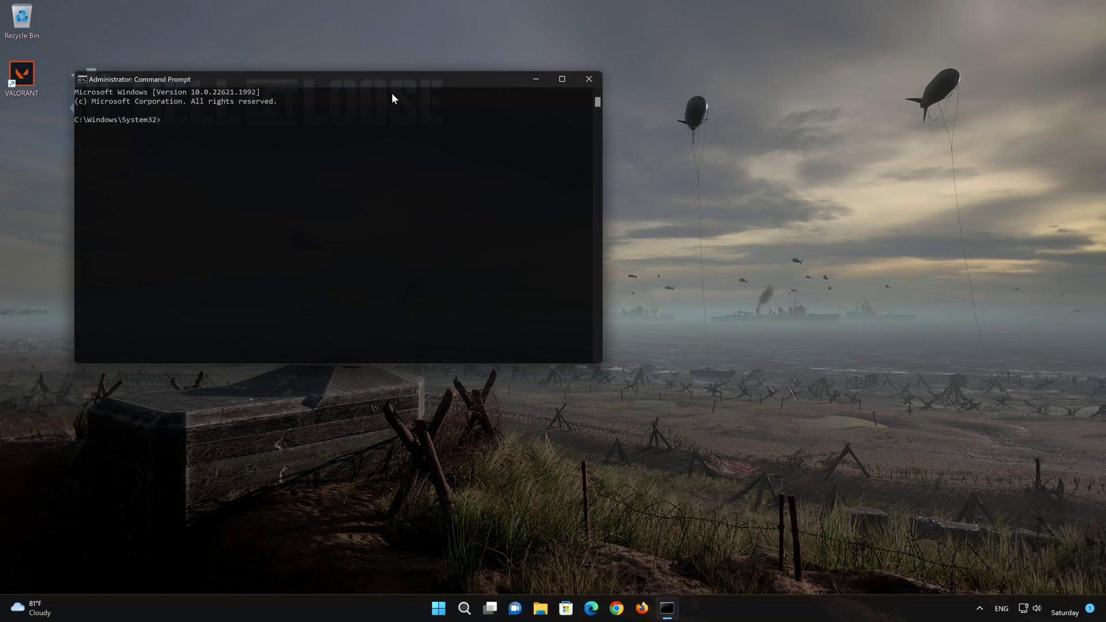
# - Centre the Command Prompt window, run netsh int ip reset, and enter netsh winsock reset
pyautogui.moveTo(393, 82); pyautogui.dragTo(643, 133)
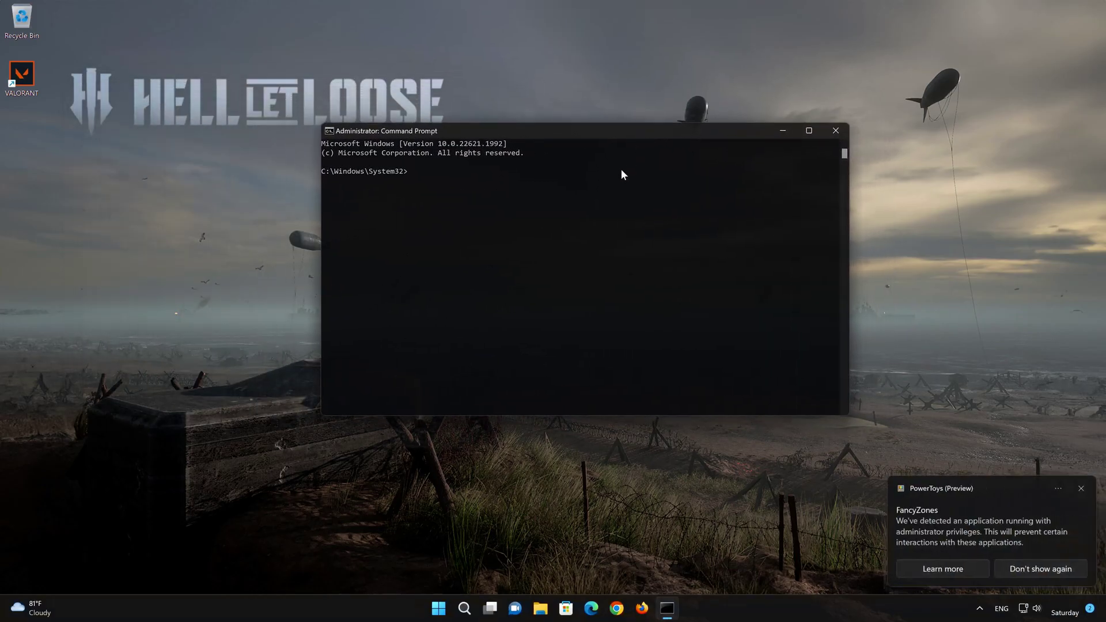
pyautogui.write('netsh')
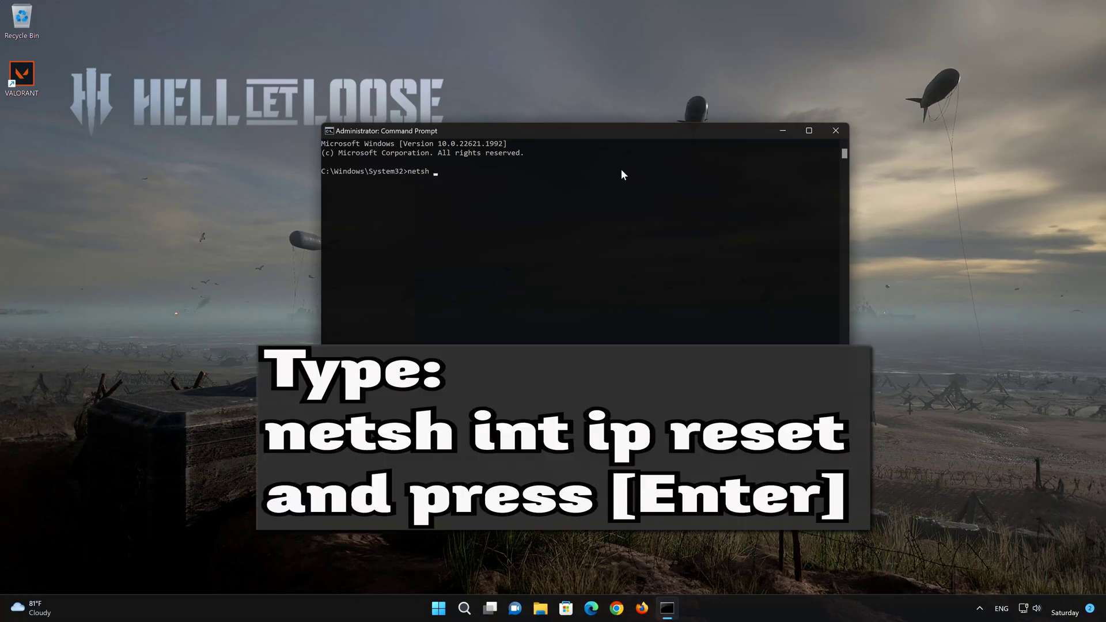
pyautogui.write(' int ip reset')
pyautogui.press('Return')
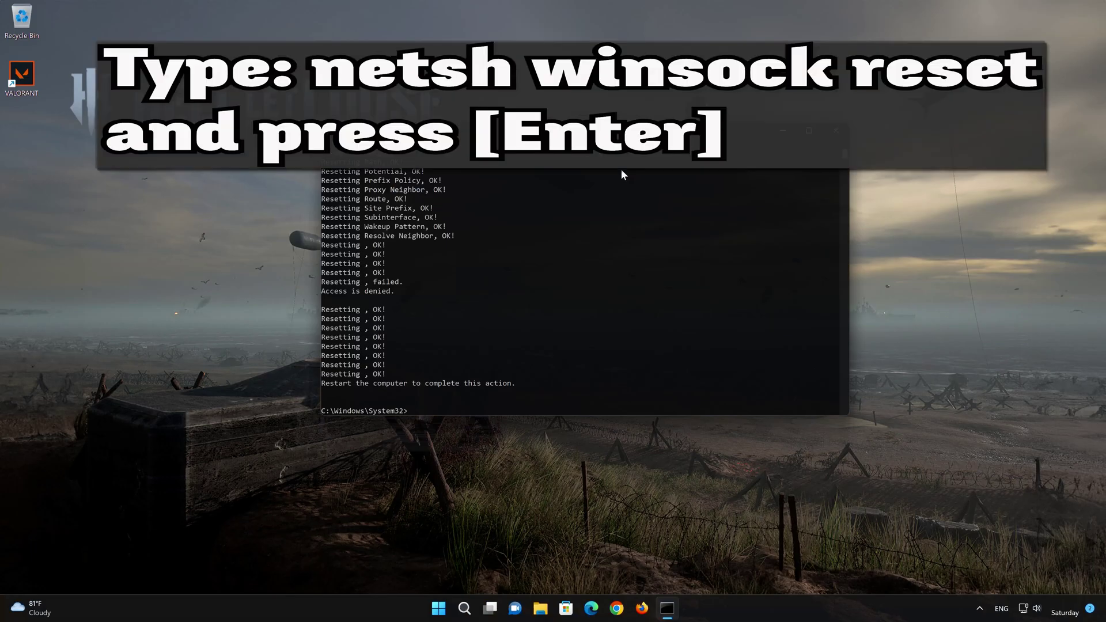
pyautogui.write('netsh winsock reset')
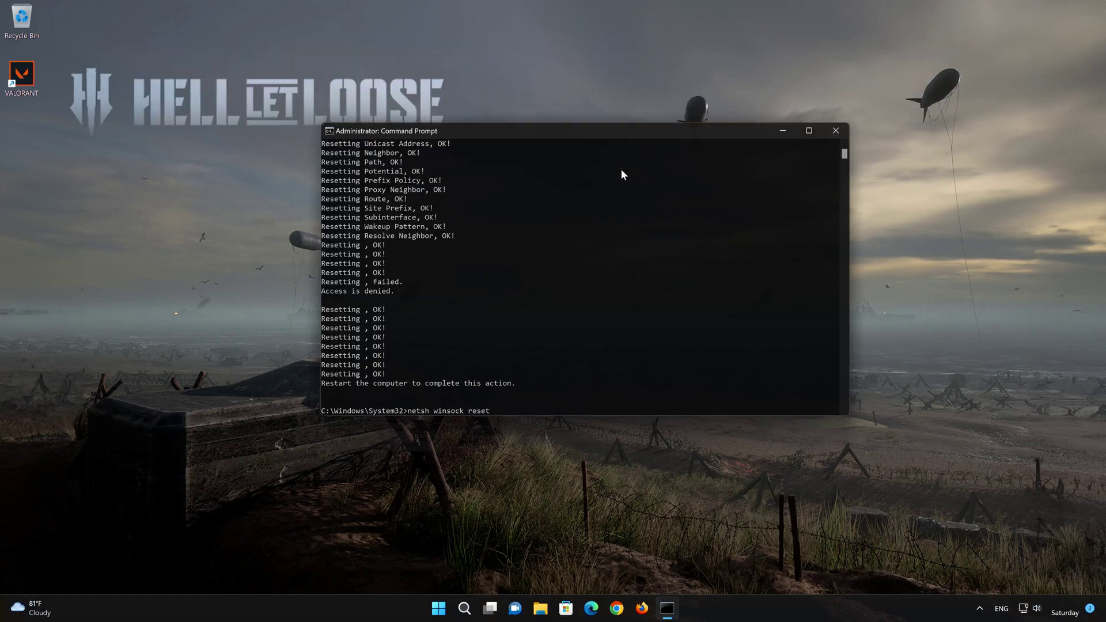
# - Run the Winsock reset and ipconfig /flushdns, then exit Command Prompt
pyautogui.press('Return')
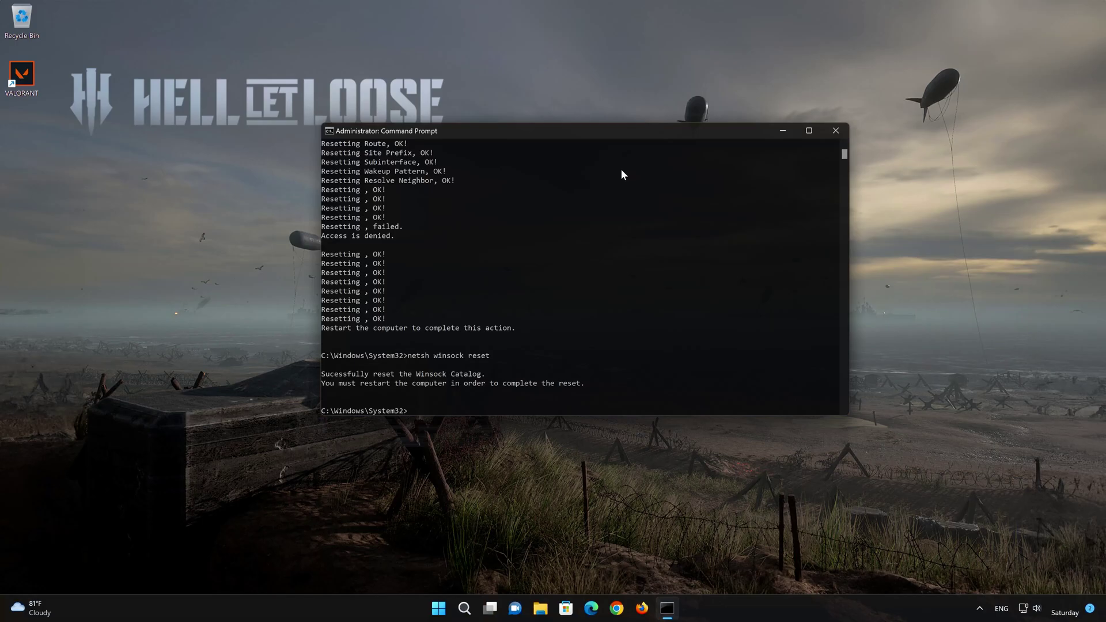
pyautogui.write('ipc')
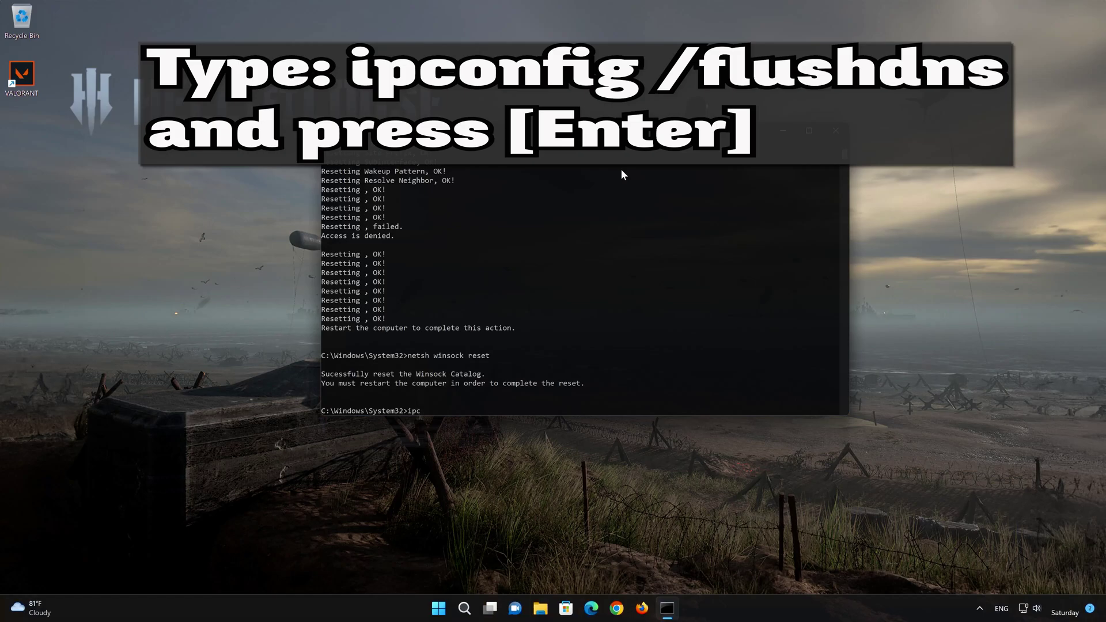
pyautogui.write('onfig /flushdns')
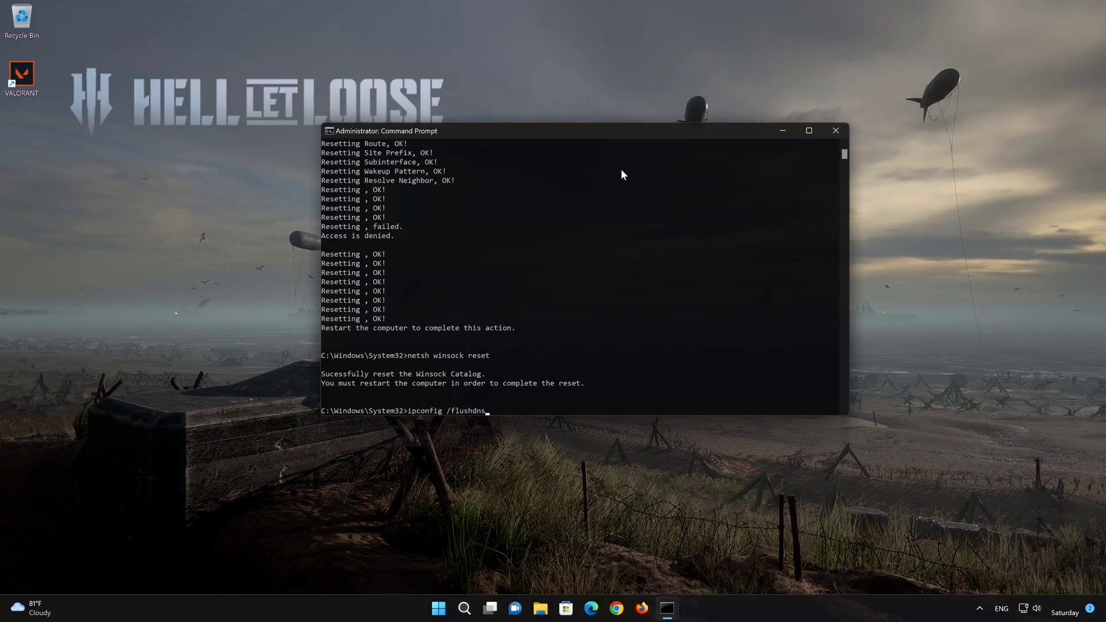
pyautogui.press('Return')
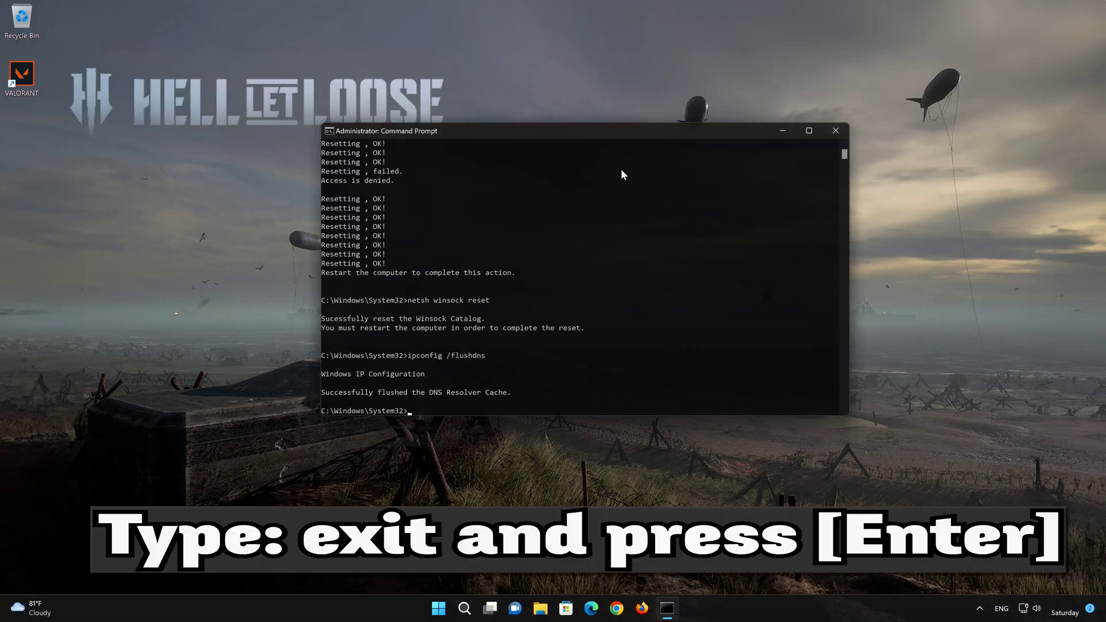
pyautogui.write('exit')
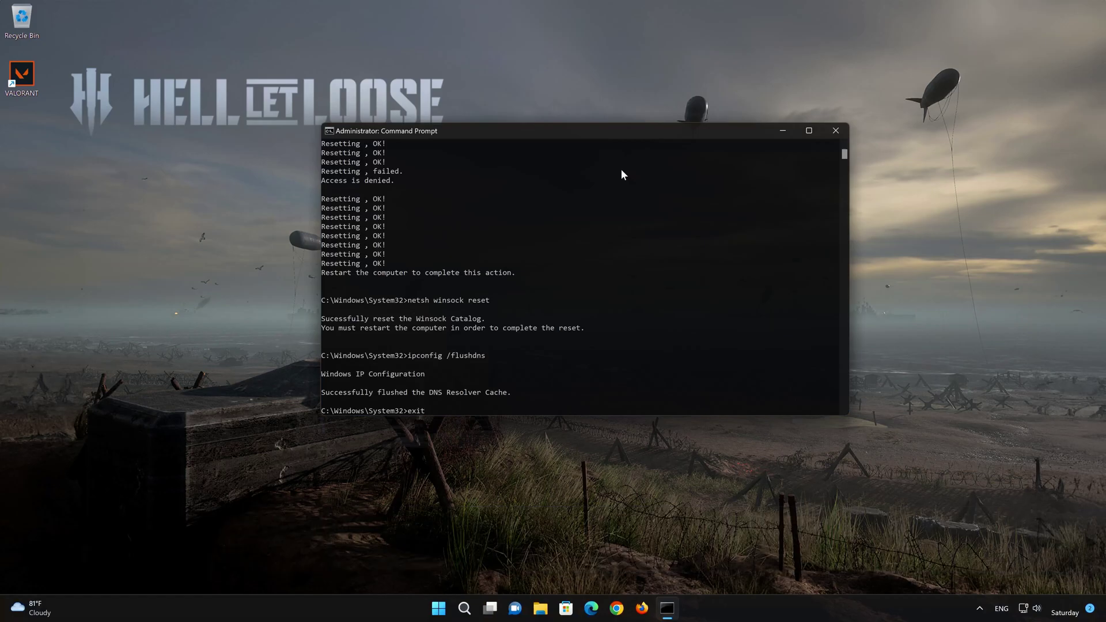
pyautogui.press('Return')
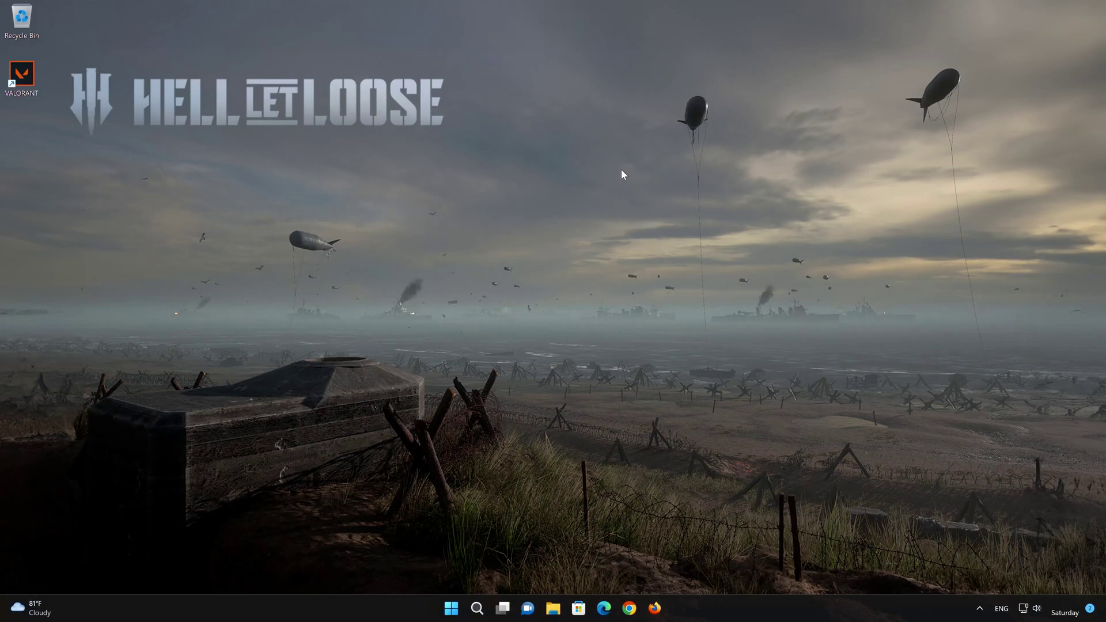
# - Restart the PC from the Start menu's power options
pyautogui.click(451, 608)
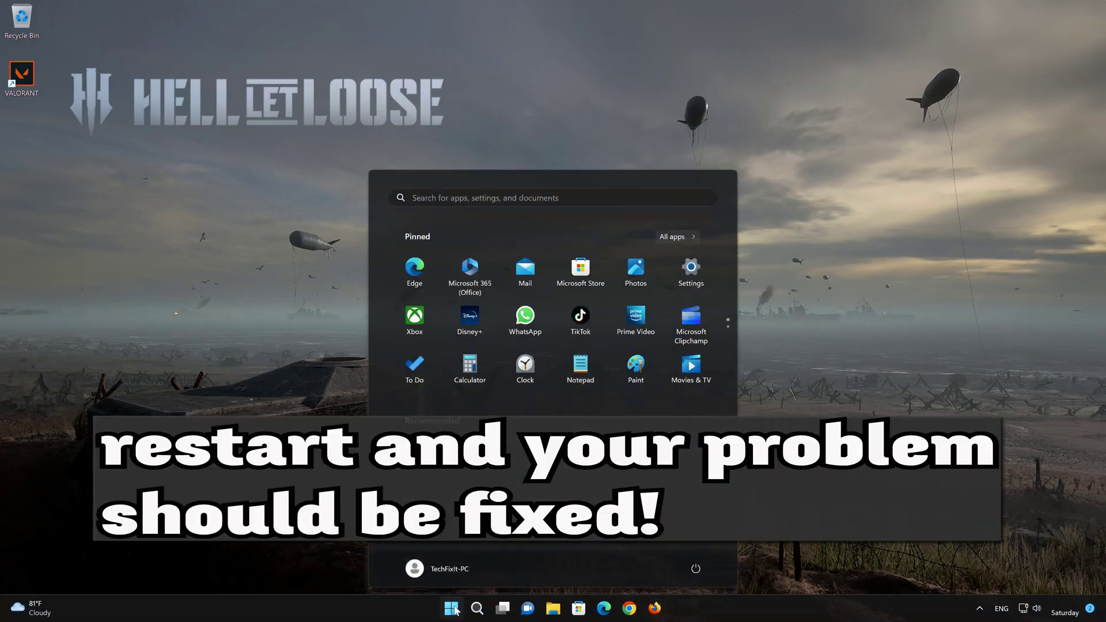
pyautogui.click(696, 570)
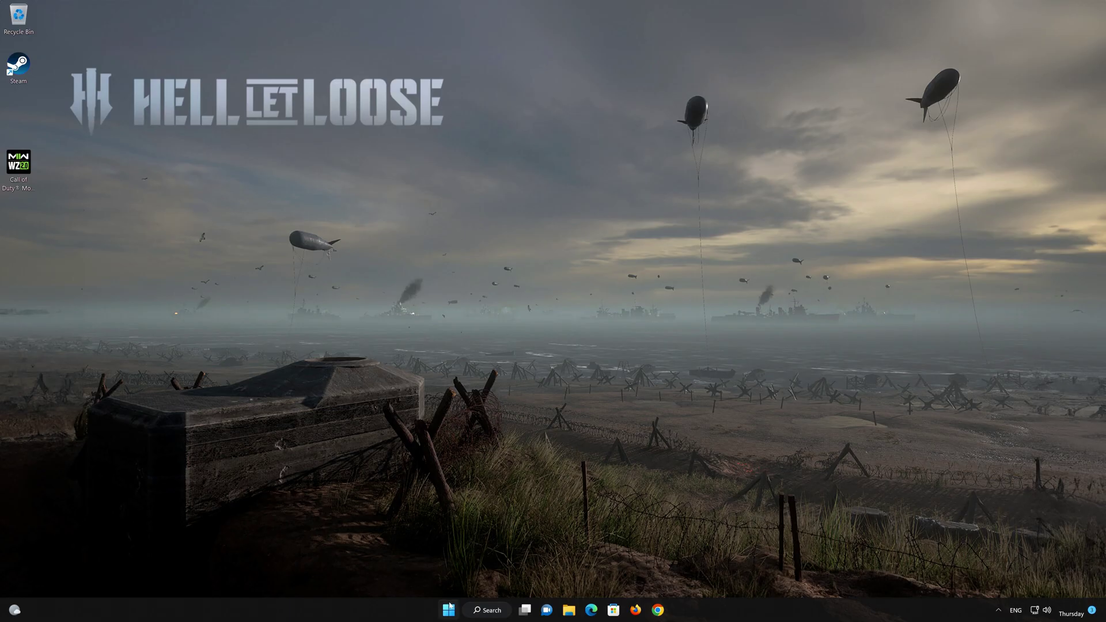
# - Search Start for 'control panel' and open Control Panel
pyautogui.click(449, 610)
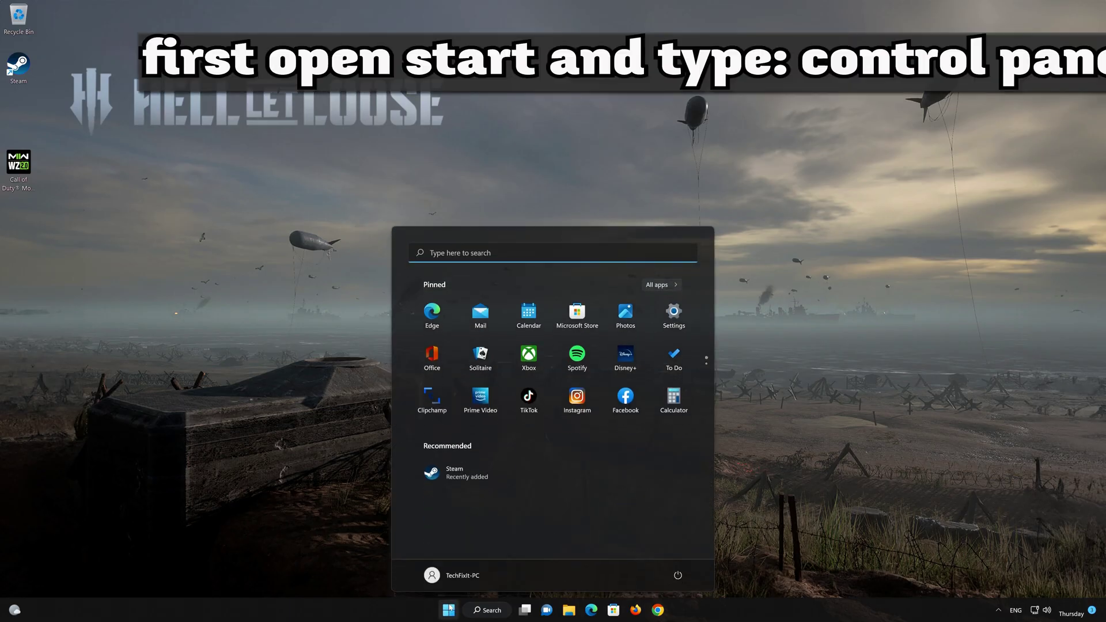
pyautogui.write('control panel')
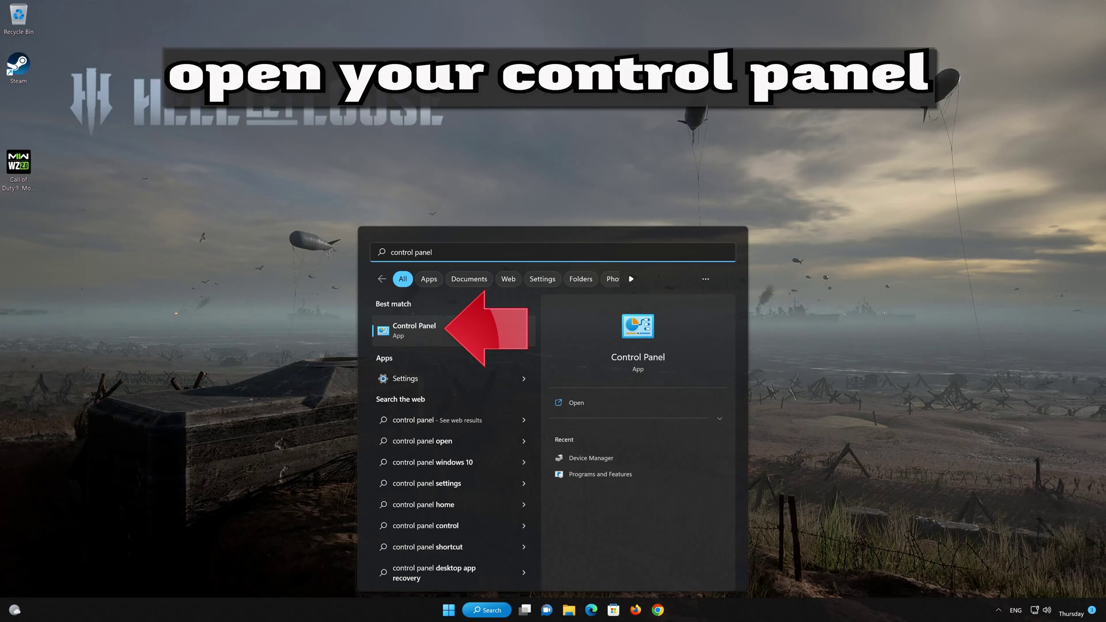
pyautogui.click(445, 332)
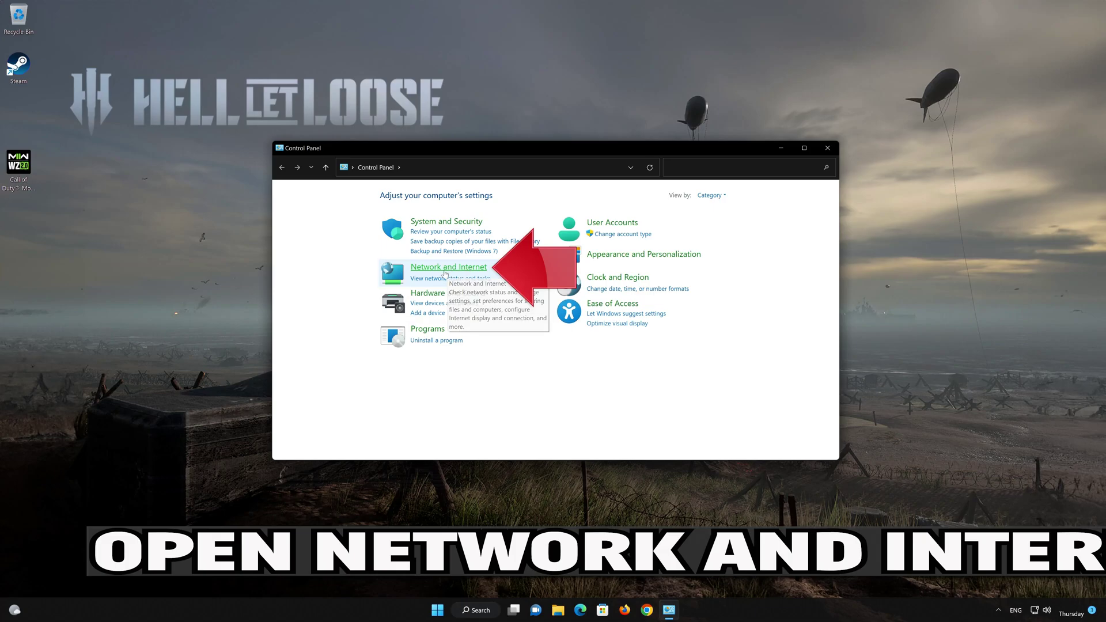
# - Go to Network and Internet, then Network and Sharing Center
pyautogui.click(454, 270)
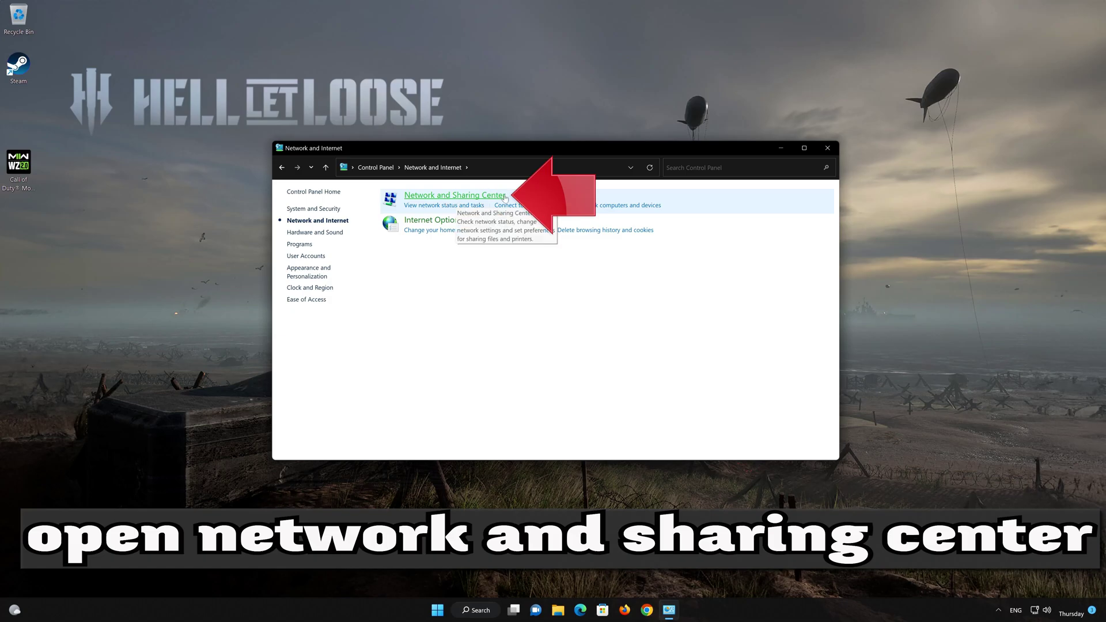
pyautogui.click(467, 196)
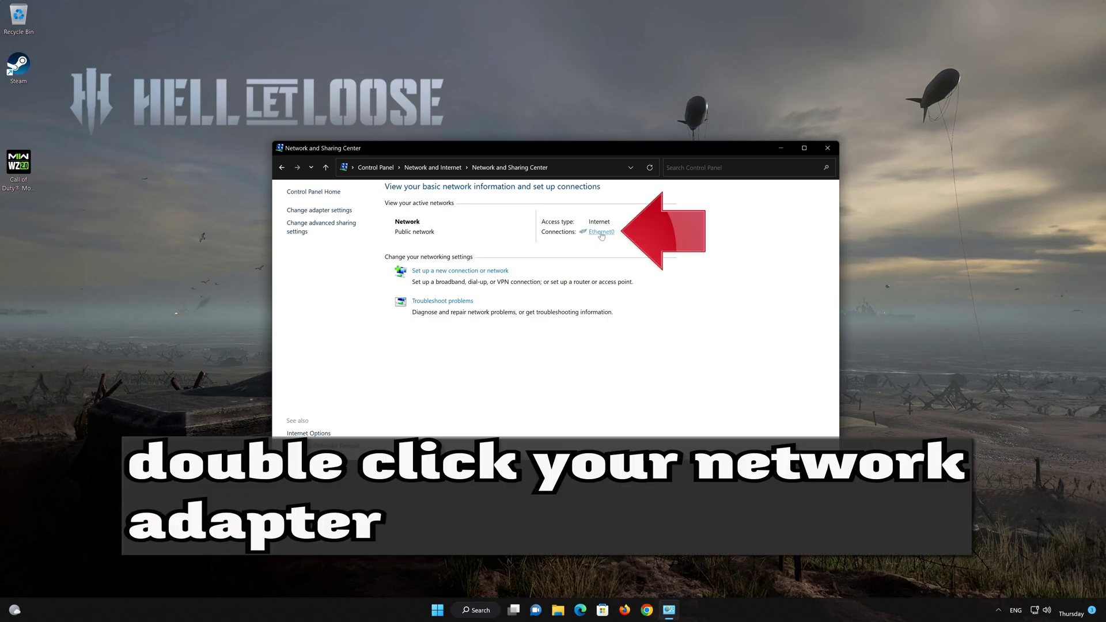
# - Open Ethernet0's properties and select Internet Protocol Version 4 (TCP/IPv4)
pyautogui.click(601, 232)
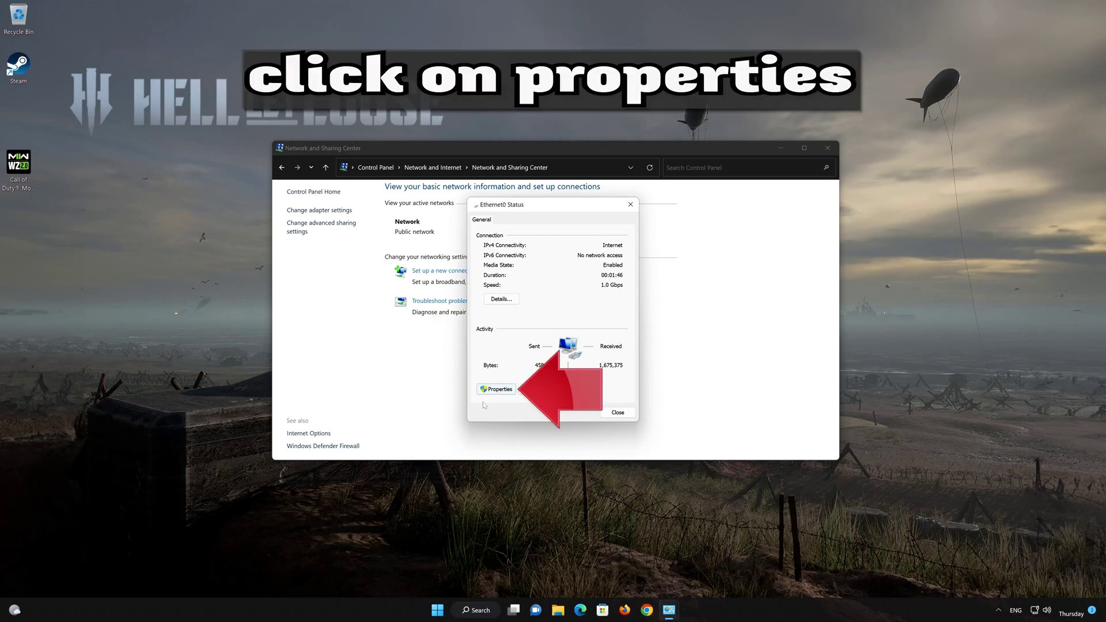
pyautogui.click(503, 390)
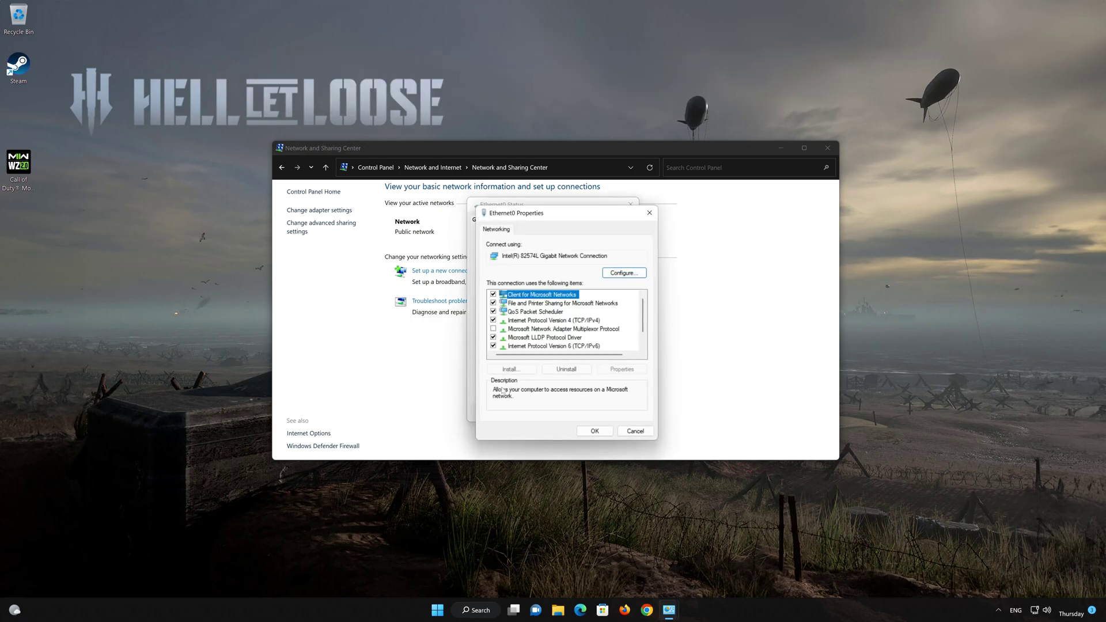
pyautogui.click(522, 322)
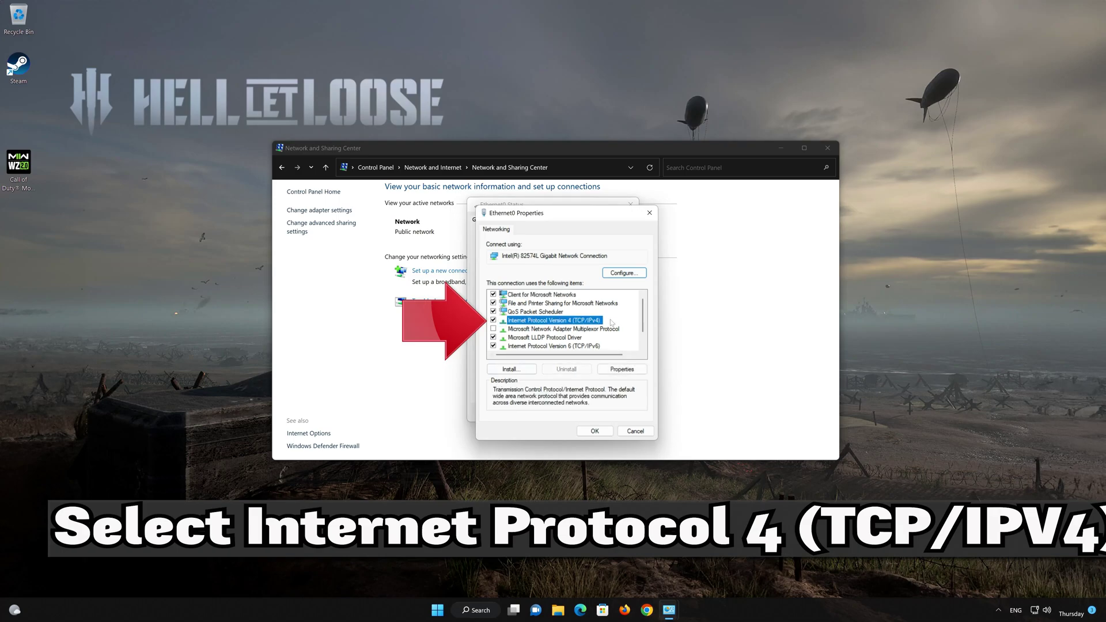
# - Set Ethernet0 IPv4 to manual DNS: preferred 8.8.8.8, alternate 8.8.4.4
pyautogui.click(621, 369)
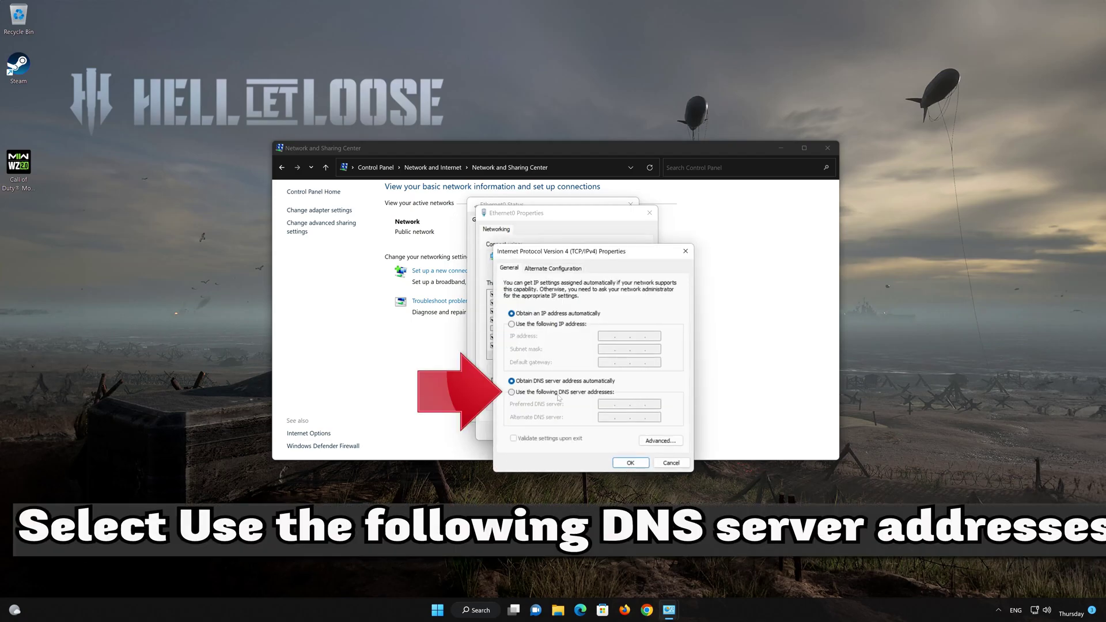
pyautogui.click(511, 392)
pyautogui.click(607, 403)
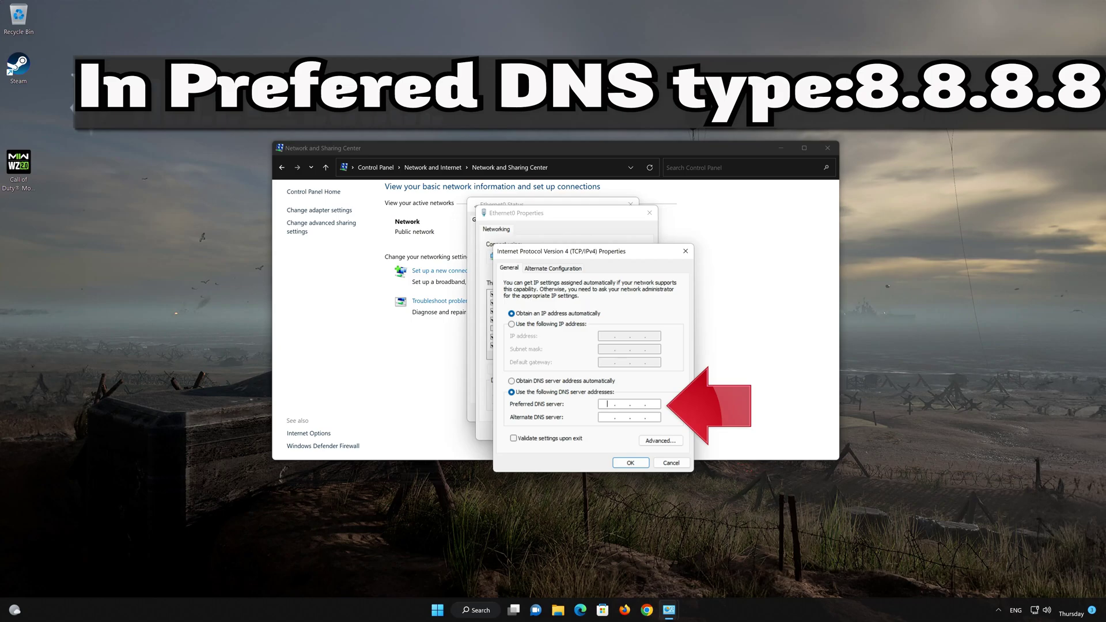
pyautogui.write('8')
pyautogui.write('8.8.8')
pyautogui.click(608, 416)
pyautogui.write('8 . 8')
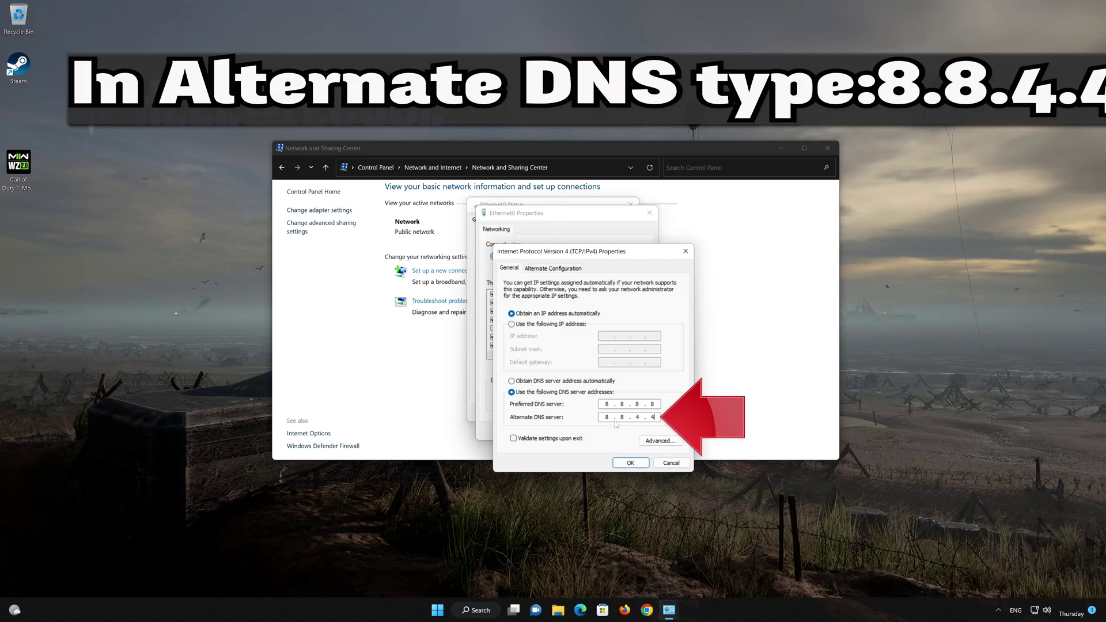
# - Confirm the DNS settings and close the IPv4, Ethernet0 Properties and Ethernet0 Status windows
pyautogui.click(628, 463)
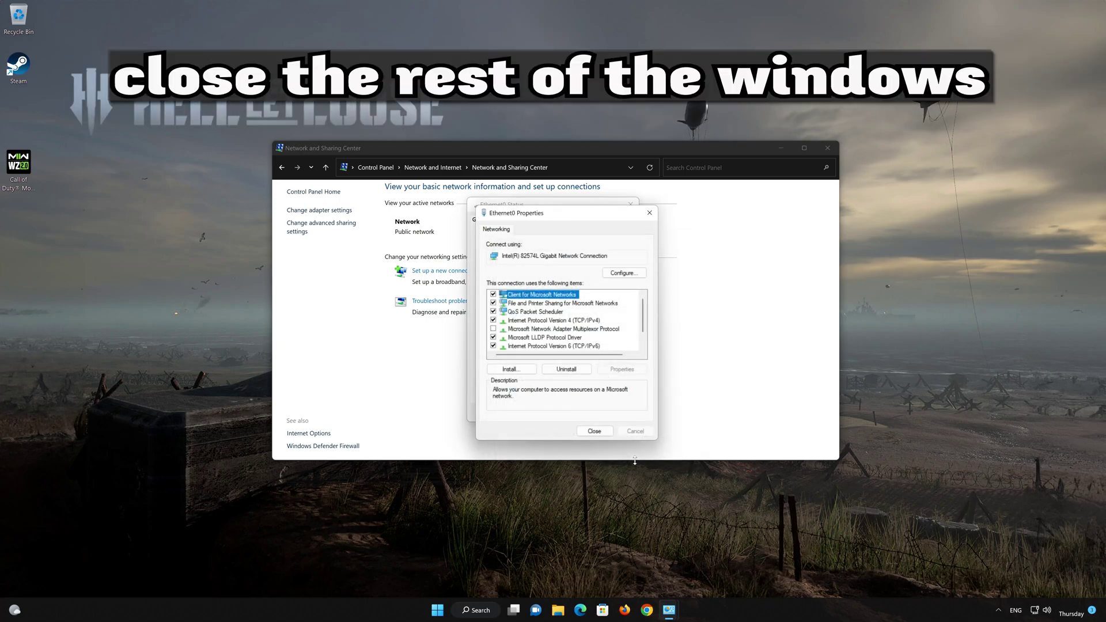
pyautogui.click(595, 432)
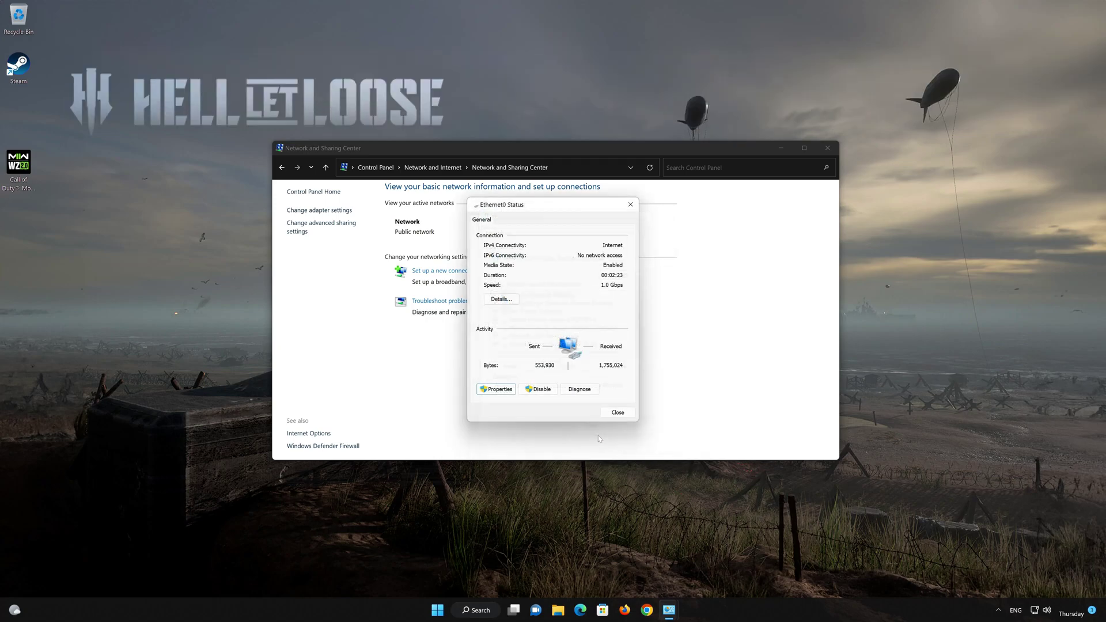
pyautogui.click(621, 414)
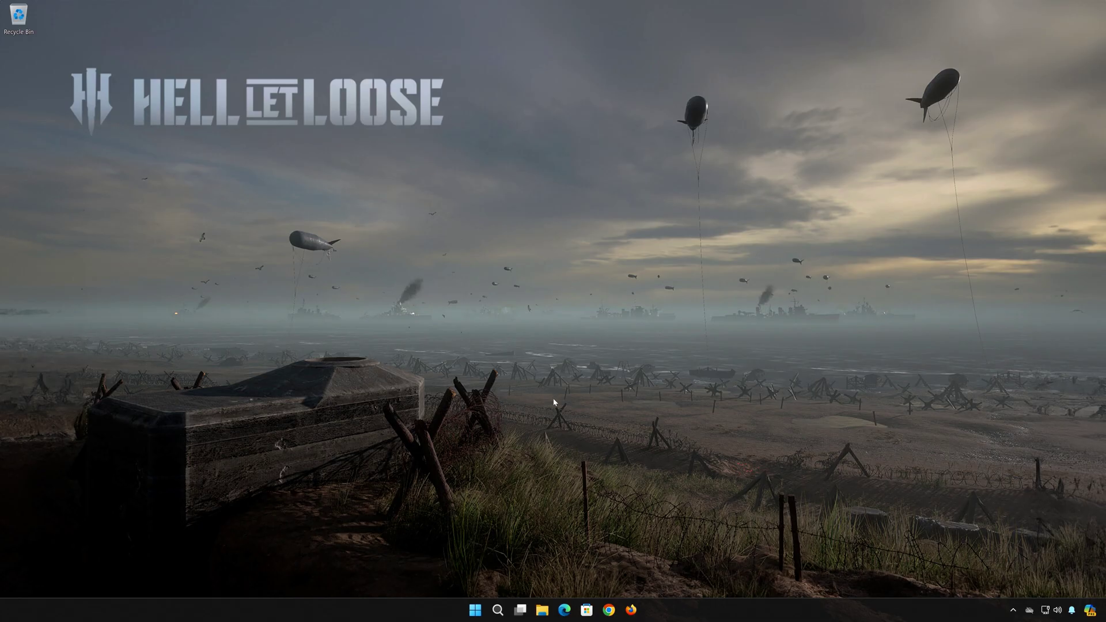
# - Open Settings > Privacy & security > Windows Security and go to Firewall & network protection
pyautogui.click(474, 610)
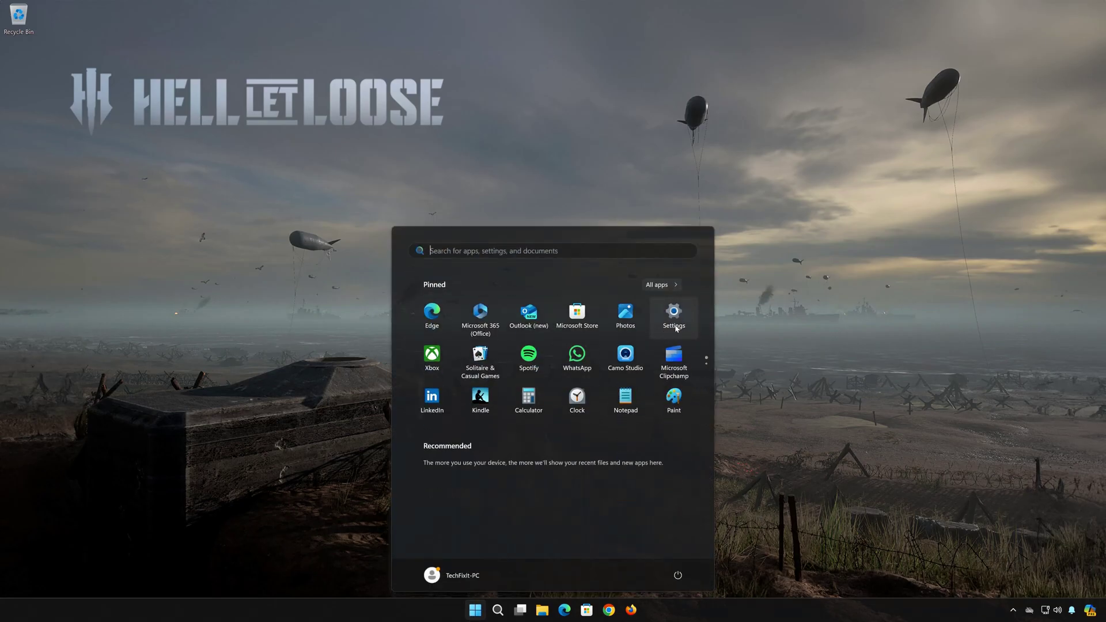
pyautogui.click(673, 318)
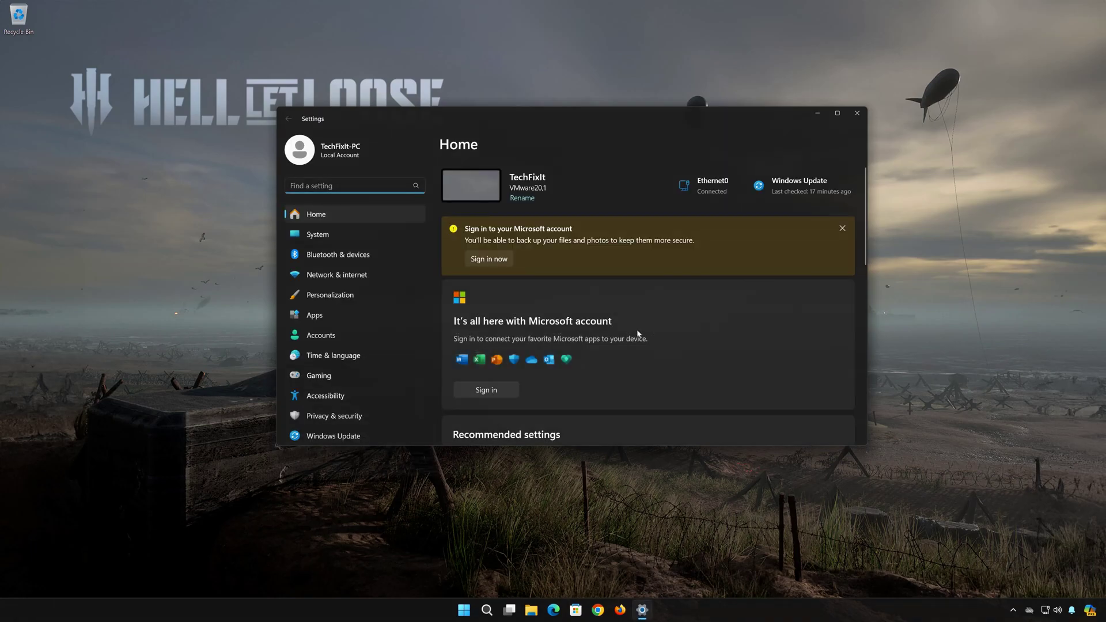
pyautogui.click(352, 416)
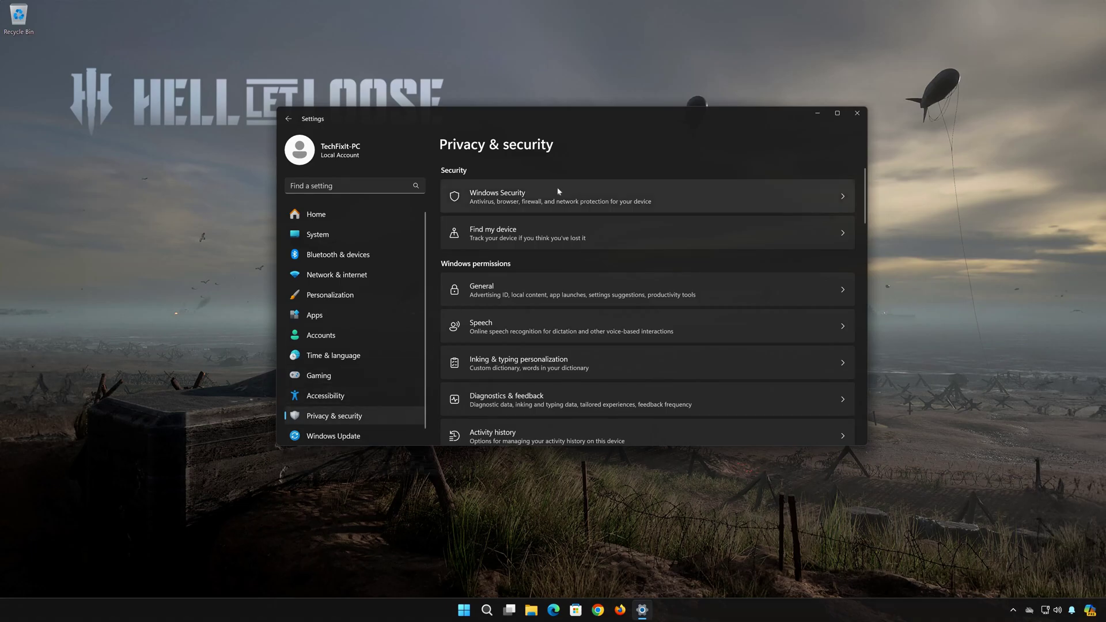
pyautogui.click(540, 200)
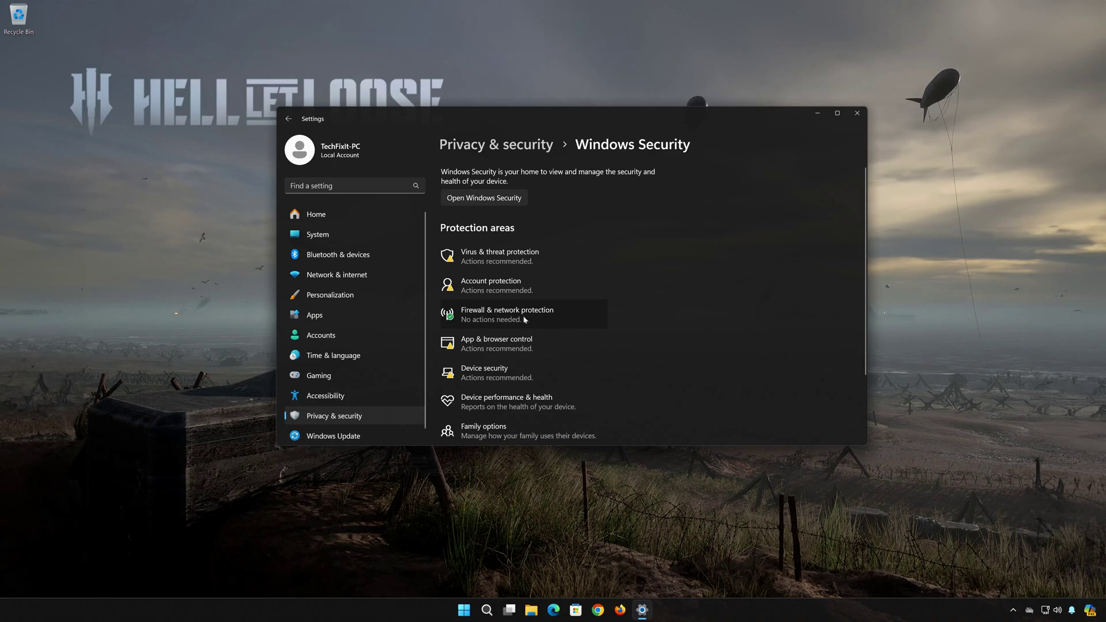
pyautogui.click(508, 316)
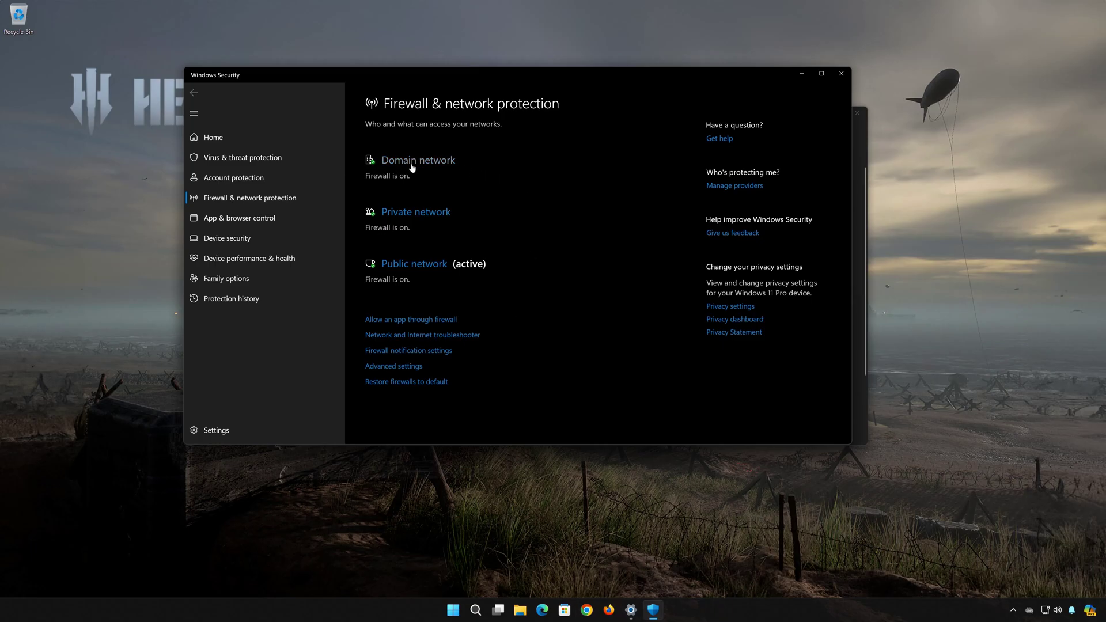
# - Turn off Microsoft Defender Firewall for the Domain network and return to the overview
pyautogui.click(431, 164)
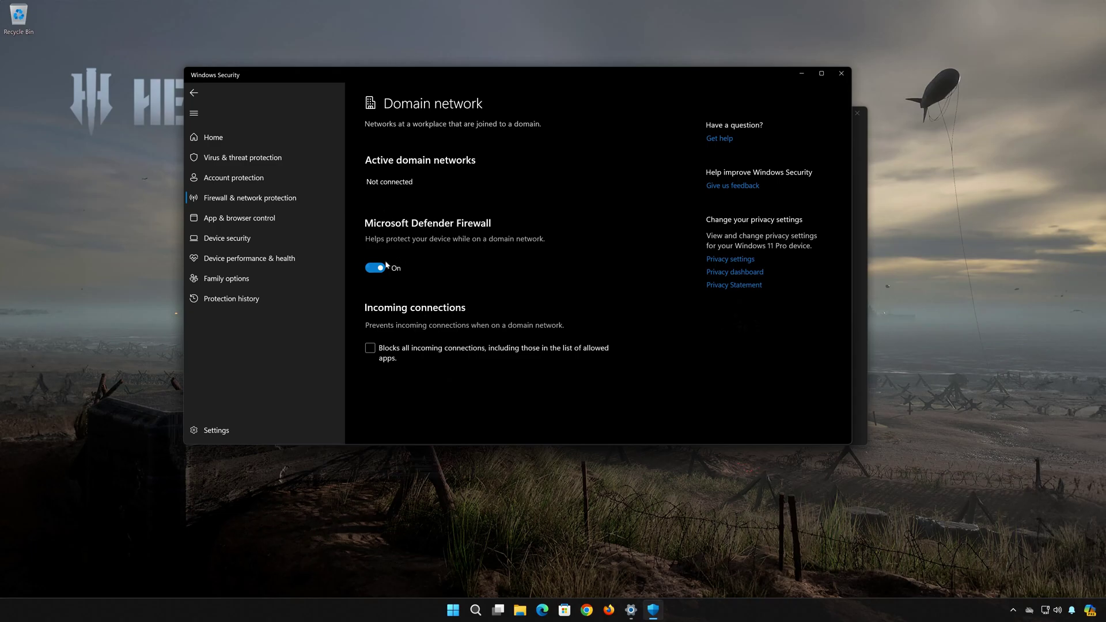
pyautogui.click(375, 268)
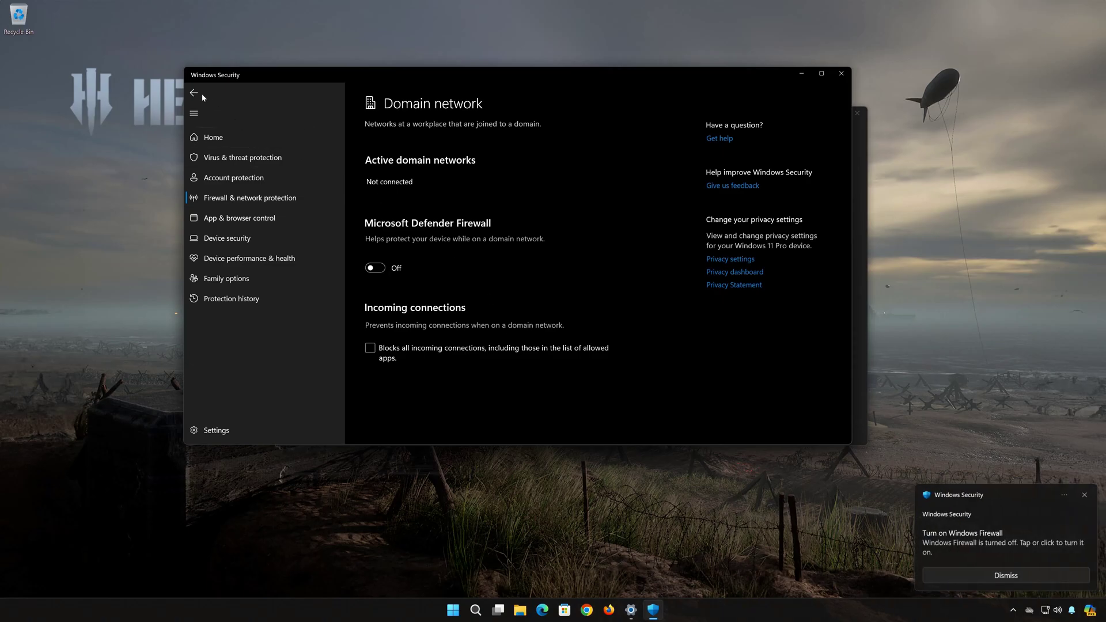
pyautogui.click(195, 93)
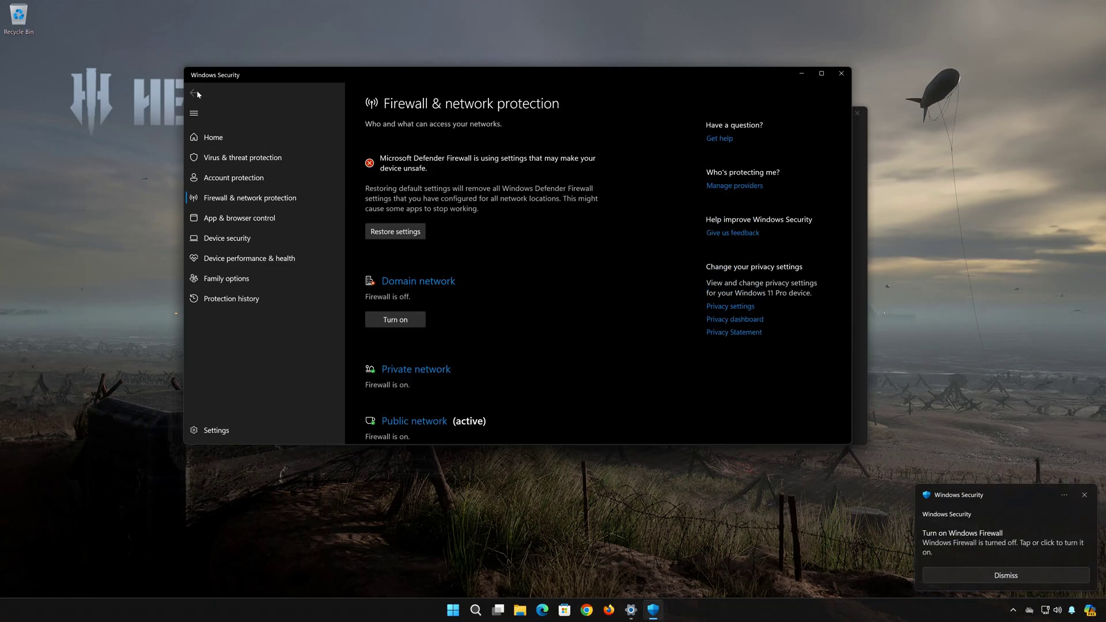
# - Turn off the Private network firewall, approving the administrator permission prompt
pyautogui.click(425, 371)
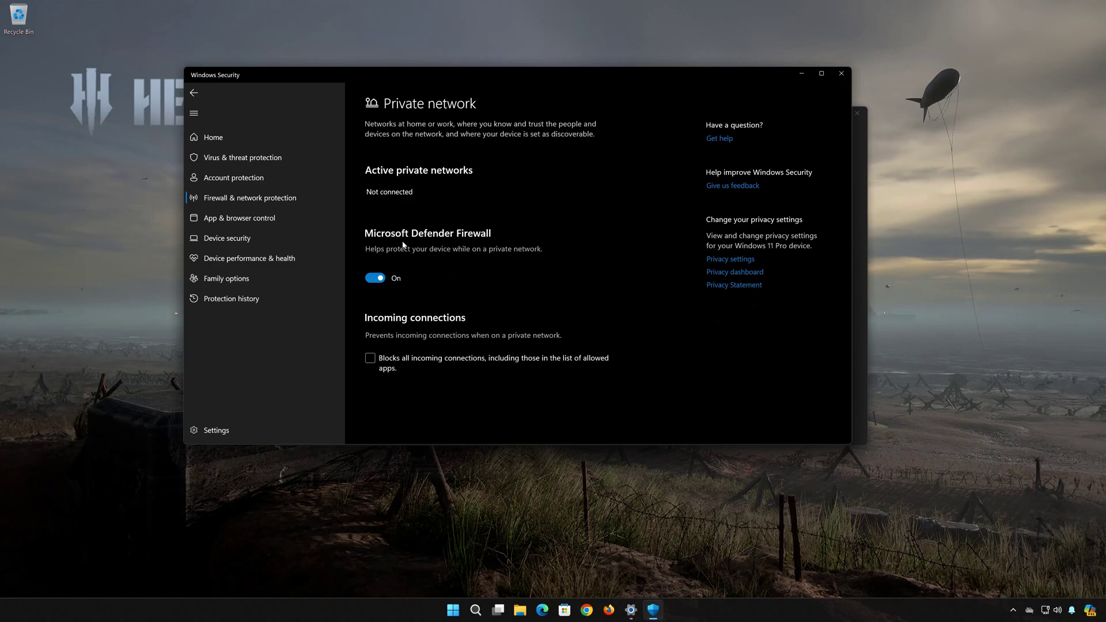
pyautogui.click(377, 279)
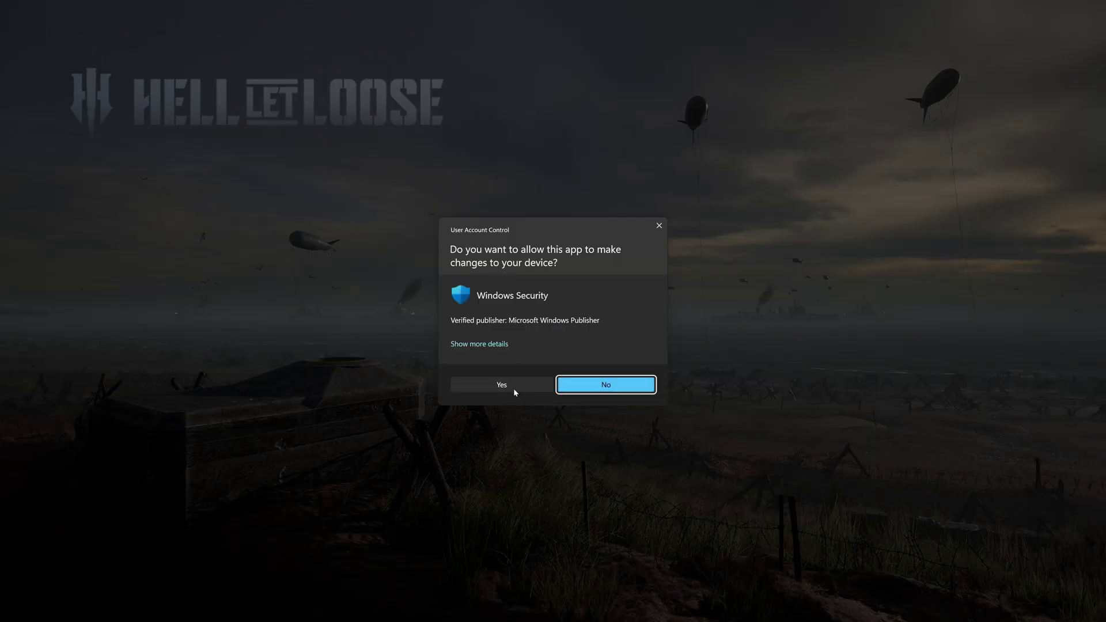
pyautogui.click(502, 384)
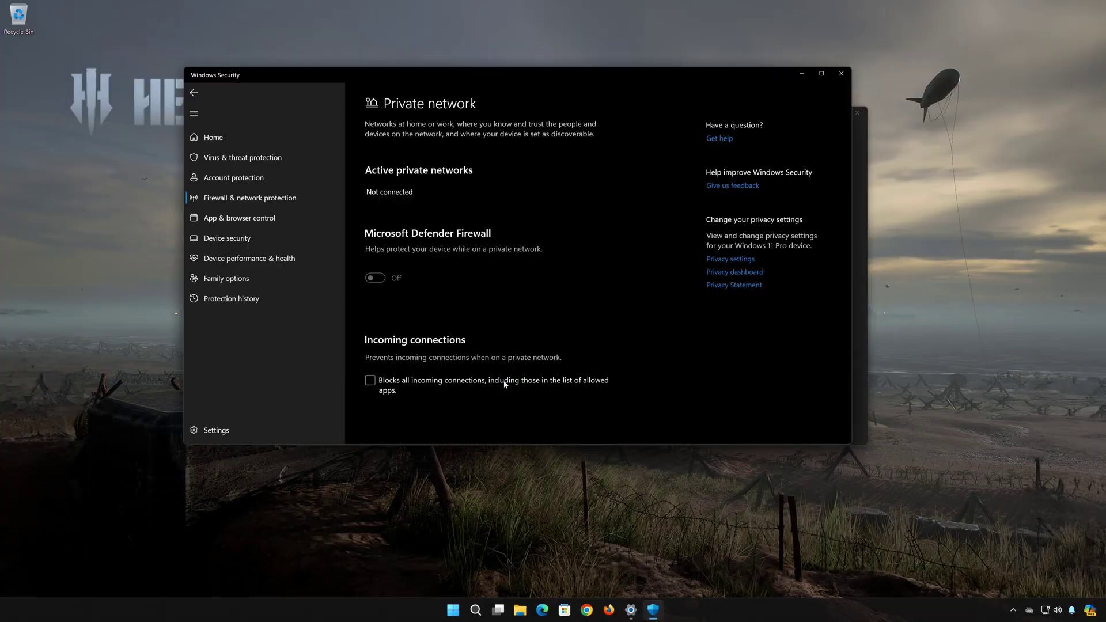
pyautogui.click(196, 95)
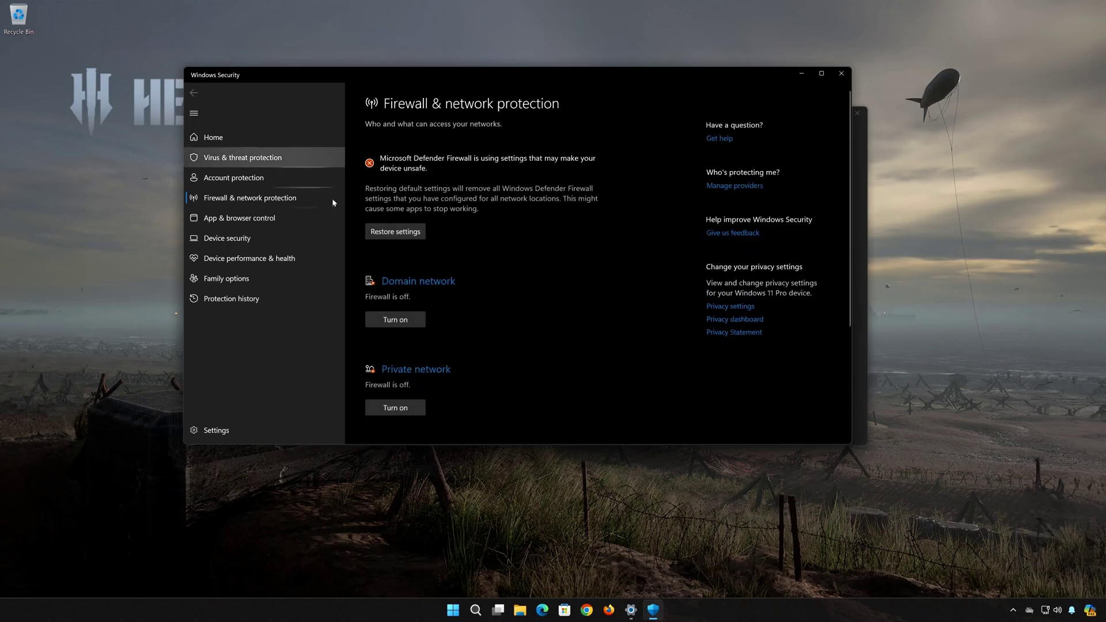
# - Go to the Public network firewall settings from the overview
pyautogui.scroll(-4, 500, 318)
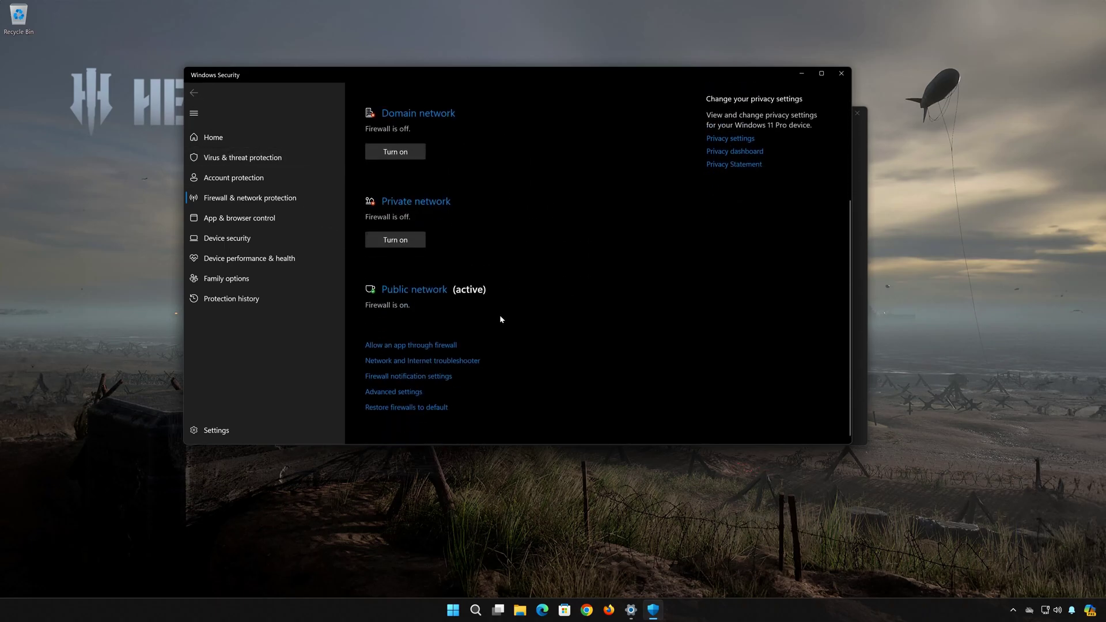
pyautogui.scroll(1, 416, 291)
pyautogui.click(416, 290)
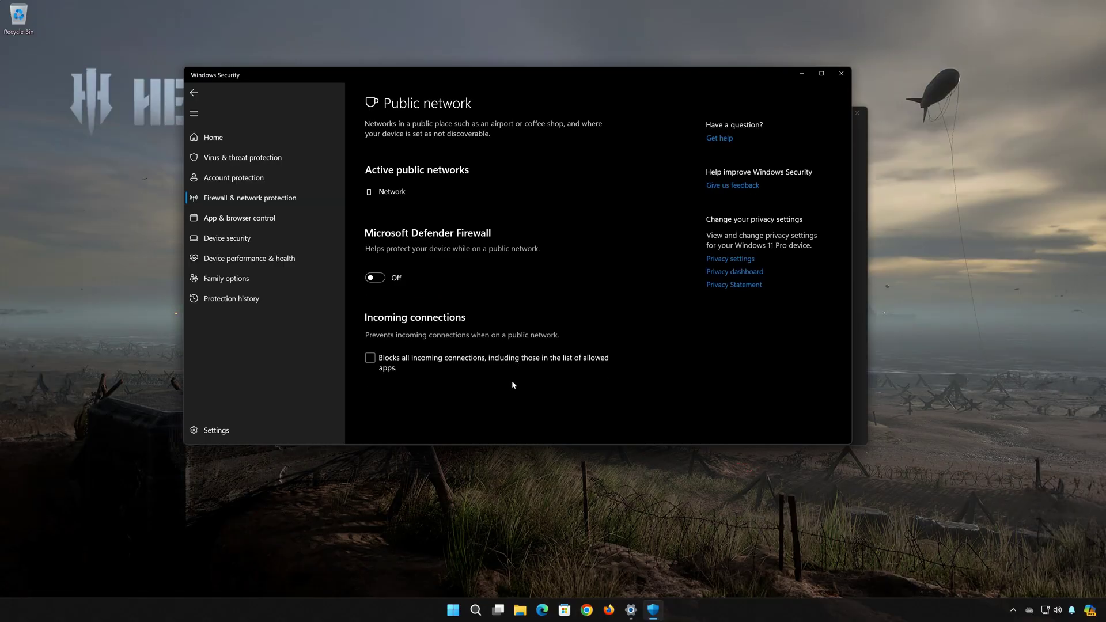
# - Back on the overview, decline the Restore settings permission request so the firewalls stay off
pyautogui.click(194, 93)
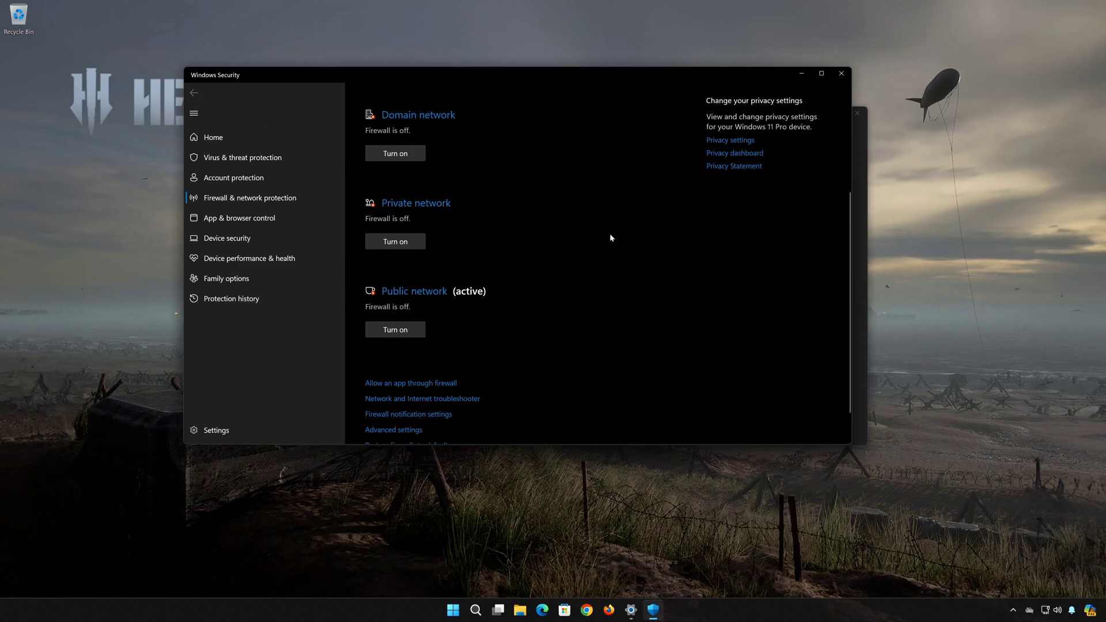
pyautogui.scroll(3, 613, 236)
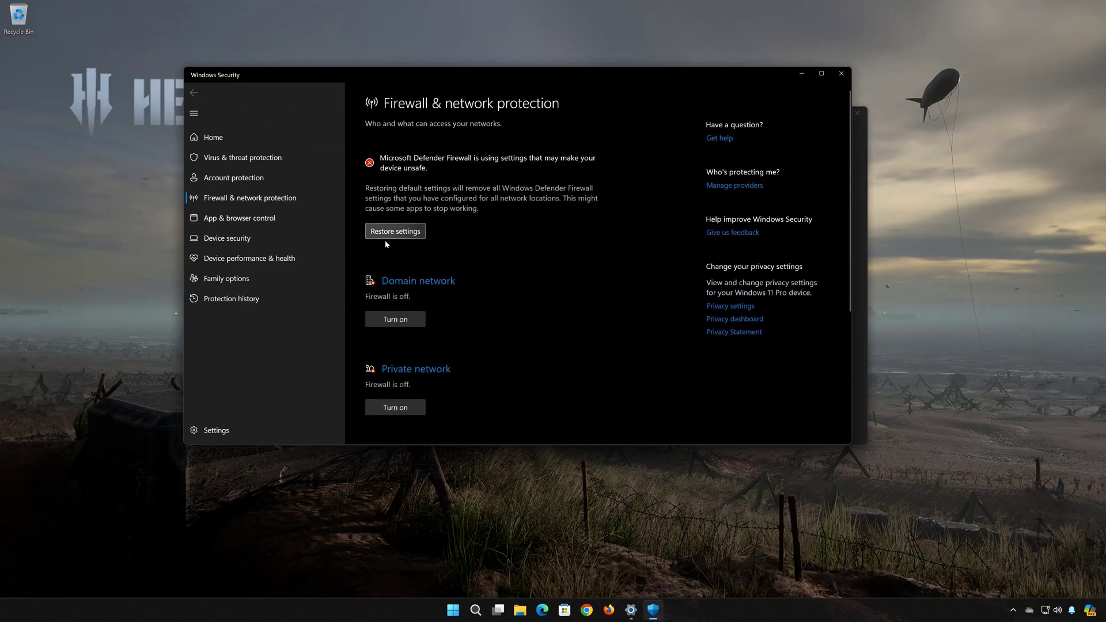
pyautogui.click(403, 233)
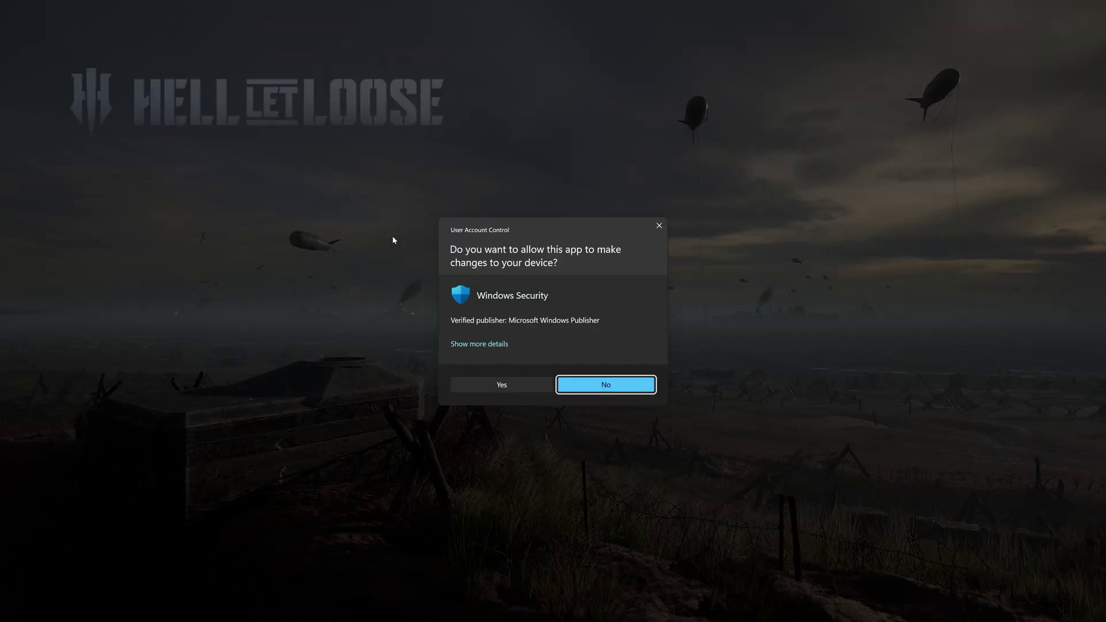
pyautogui.click(502, 385)
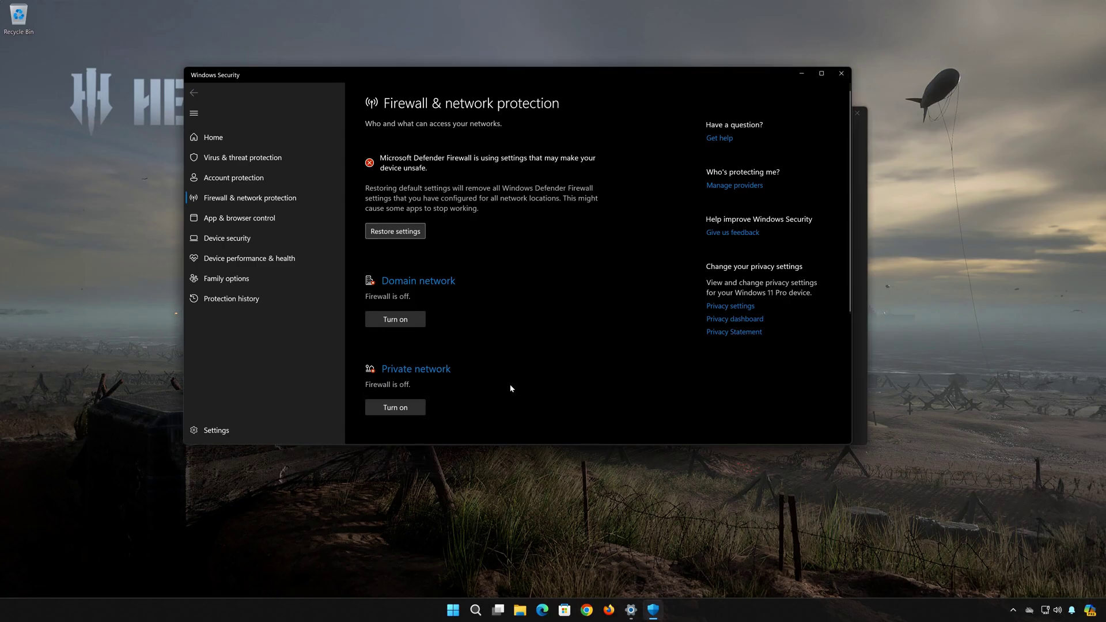